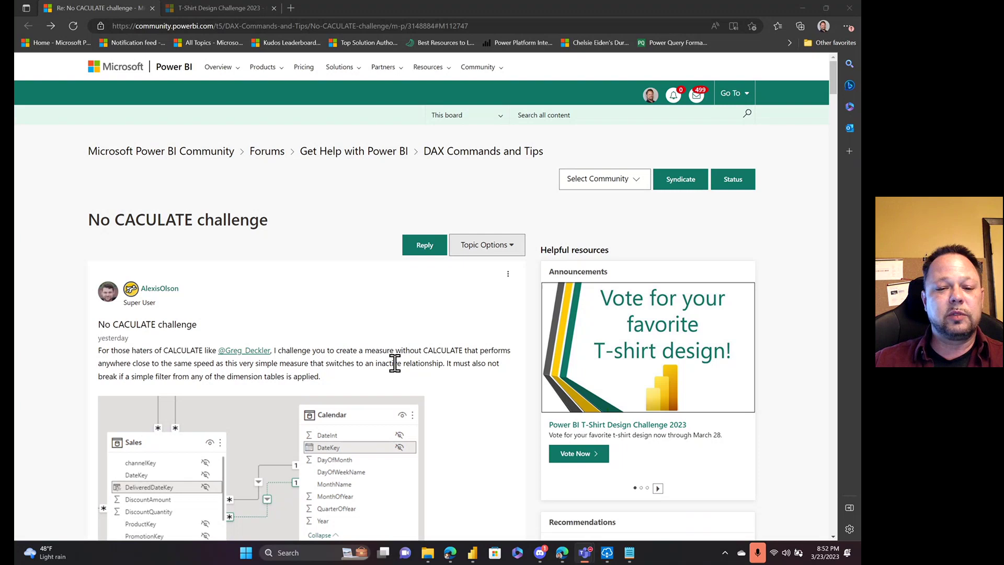
pyautogui.scroll(-3, 413, 347)
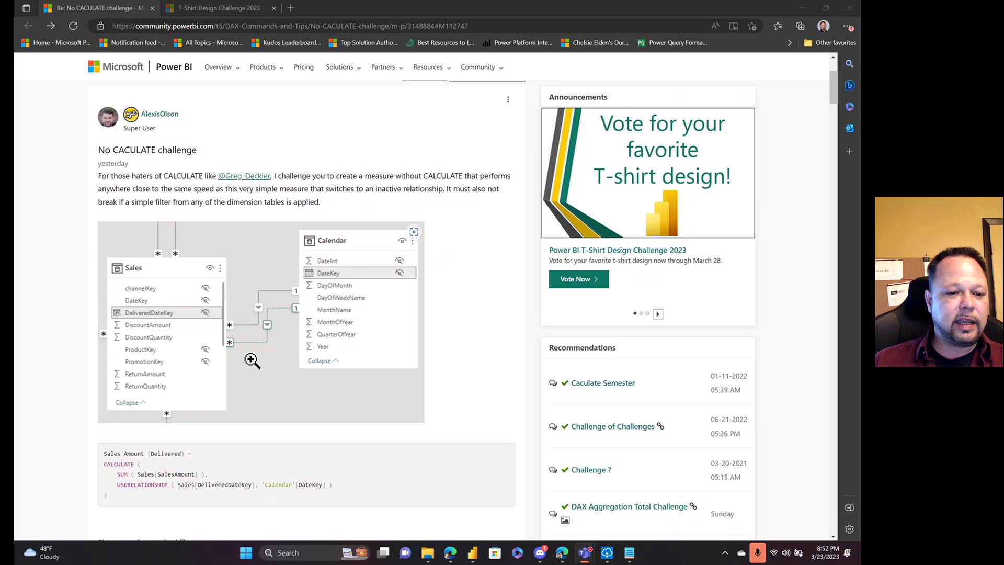
pyautogui.scroll(-3, 252, 361)
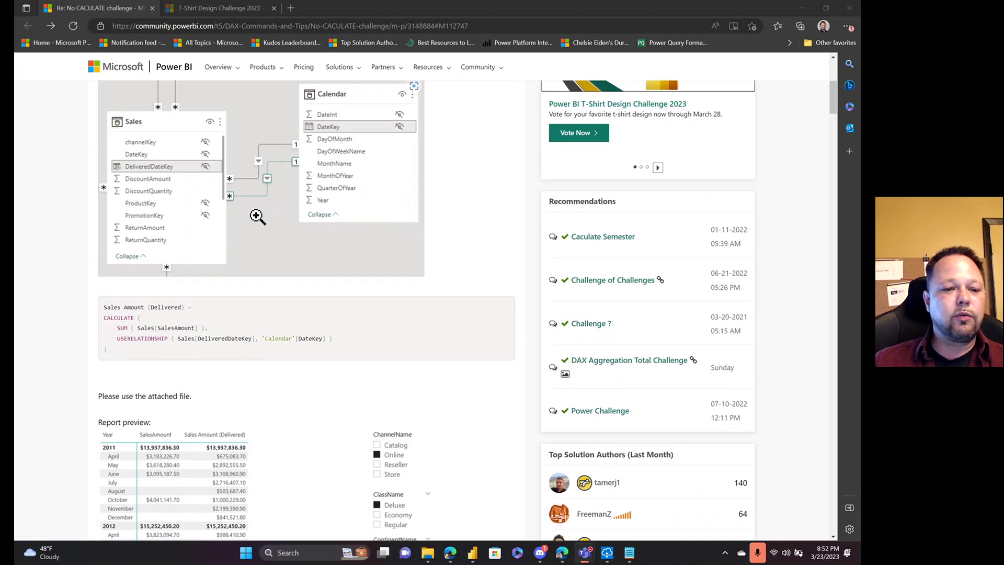
pyautogui.scroll(-6, 298, 268)
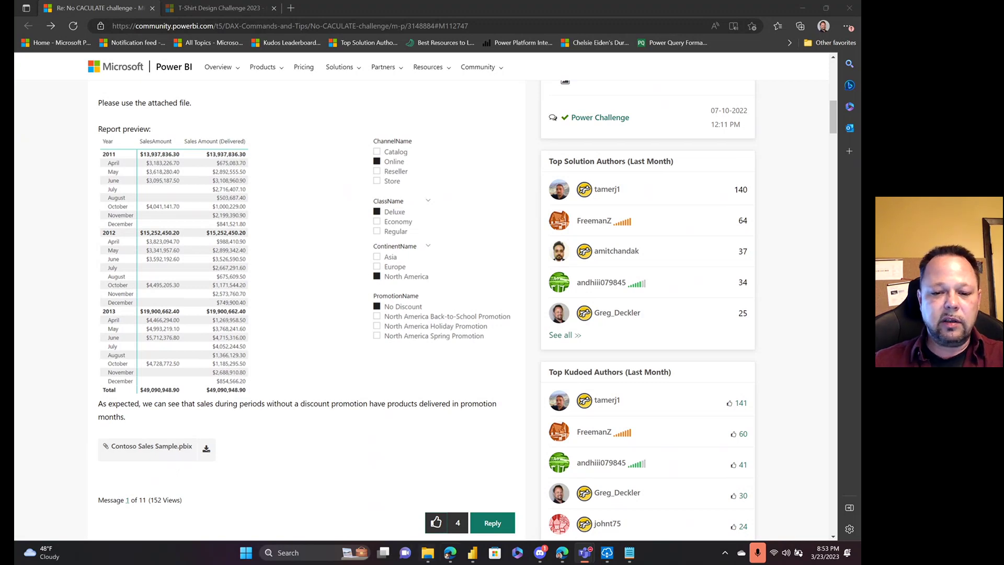
# - In the Contoso Sales Sample report, show the Sales Amount (Delivered) measure's DAX formula
pyautogui.click(472, 555)
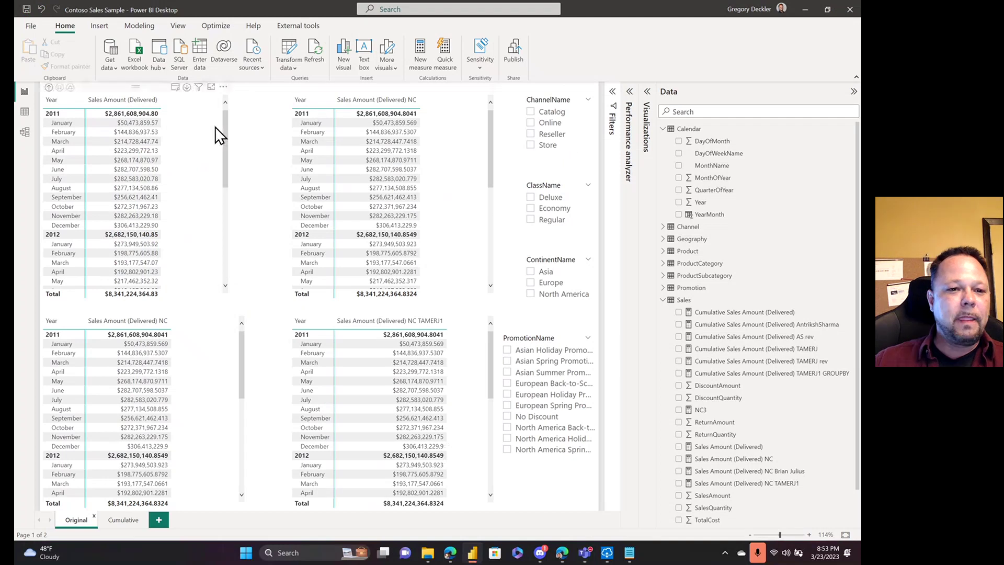
pyautogui.click(225, 138)
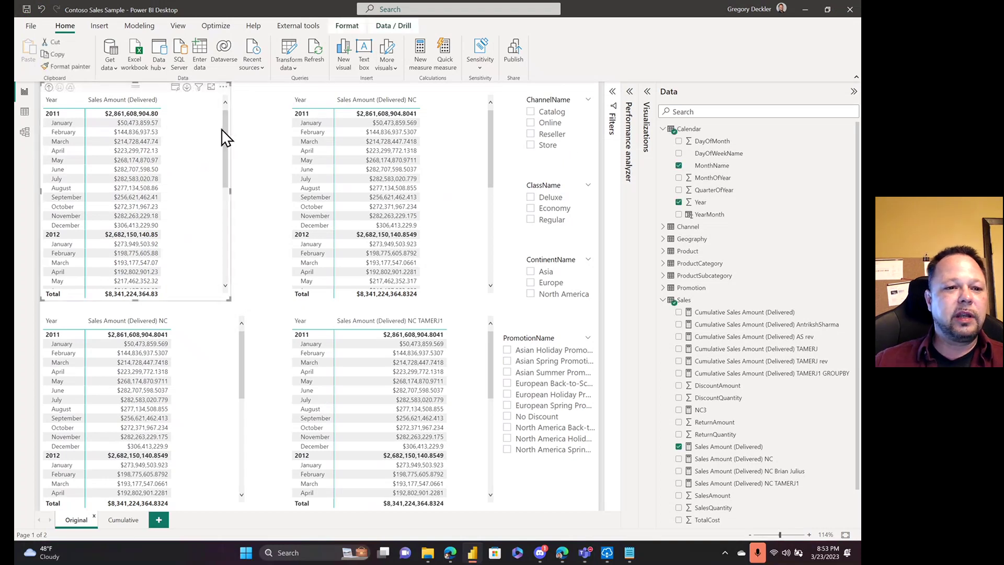
pyautogui.click(724, 448)
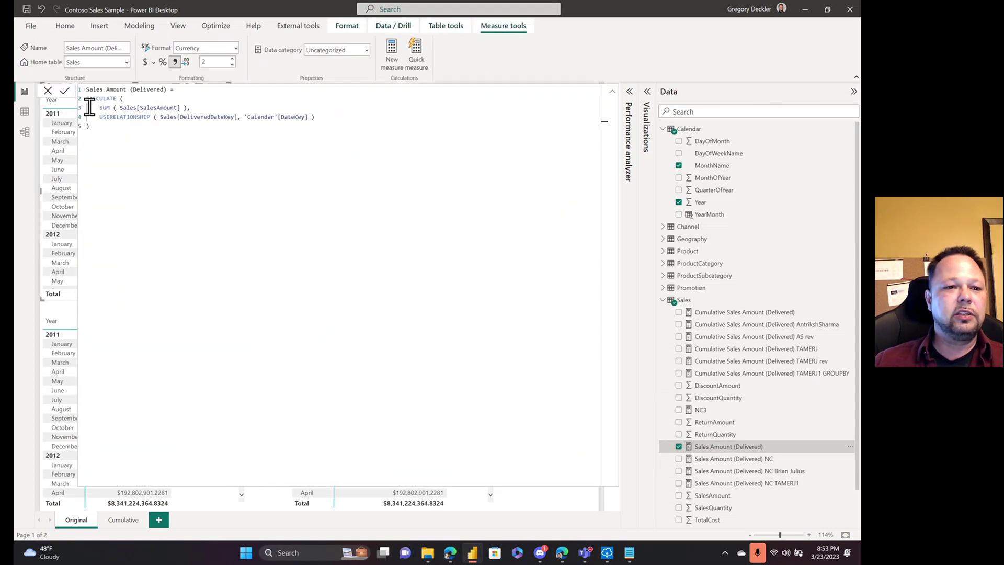
# - Select the top-right table and show the Sales Amount (Delivered) NC measure's SELECTCOLUMNS/FILTER/SUMX formula
pyautogui.click(48, 92)
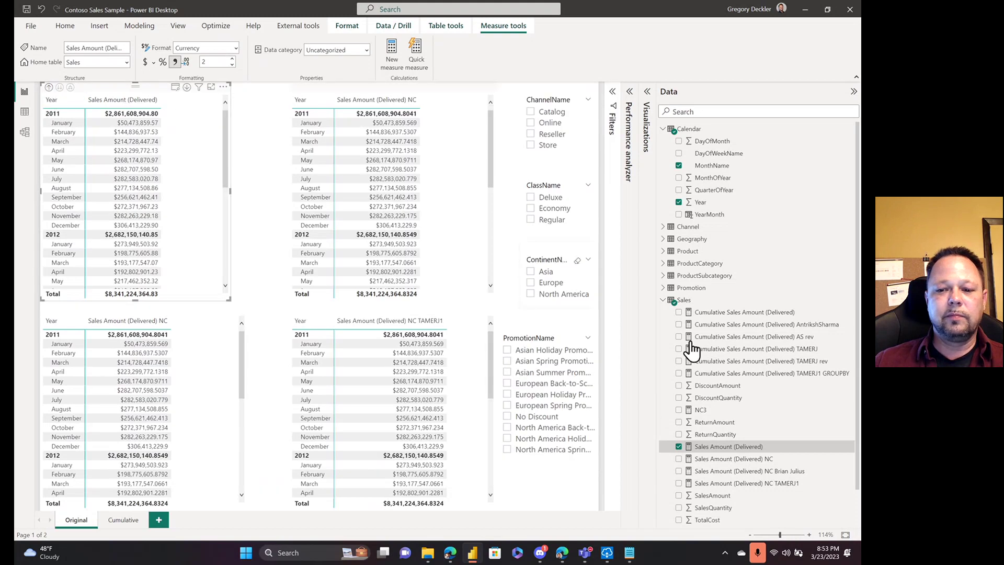
pyautogui.click(349, 97)
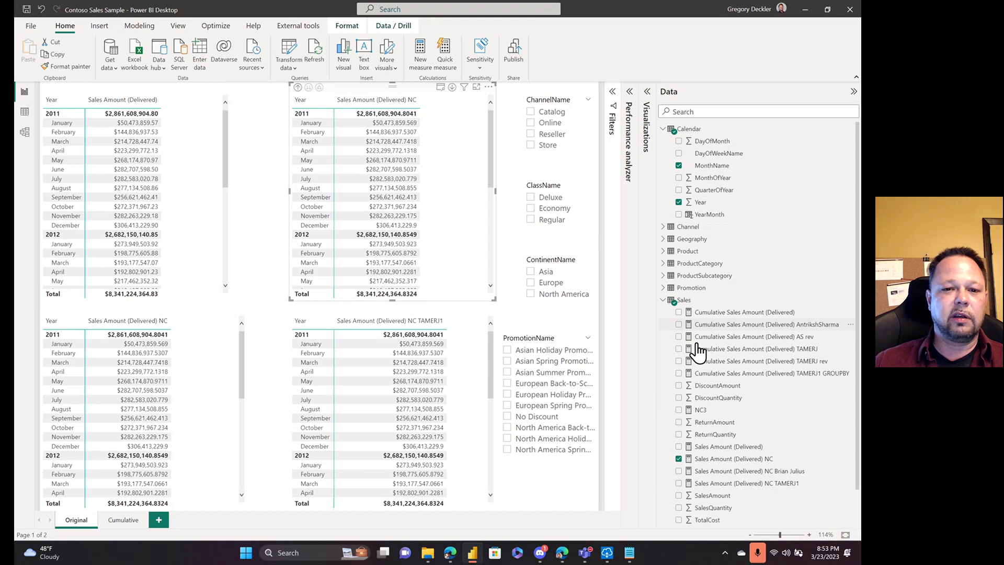
pyautogui.click(737, 459)
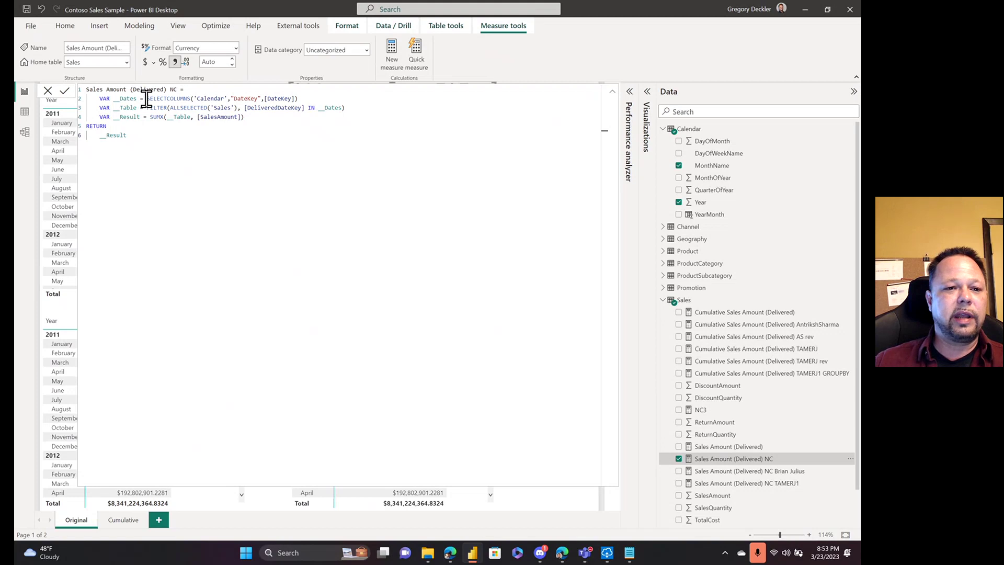
# - Highlight the SELECTCOLUMNS date expression and [DeliveredDateKey] in the NC formula, then show the Brian Julius variant
pyautogui.moveTo(147, 99); pyautogui.dragTo(298, 100)
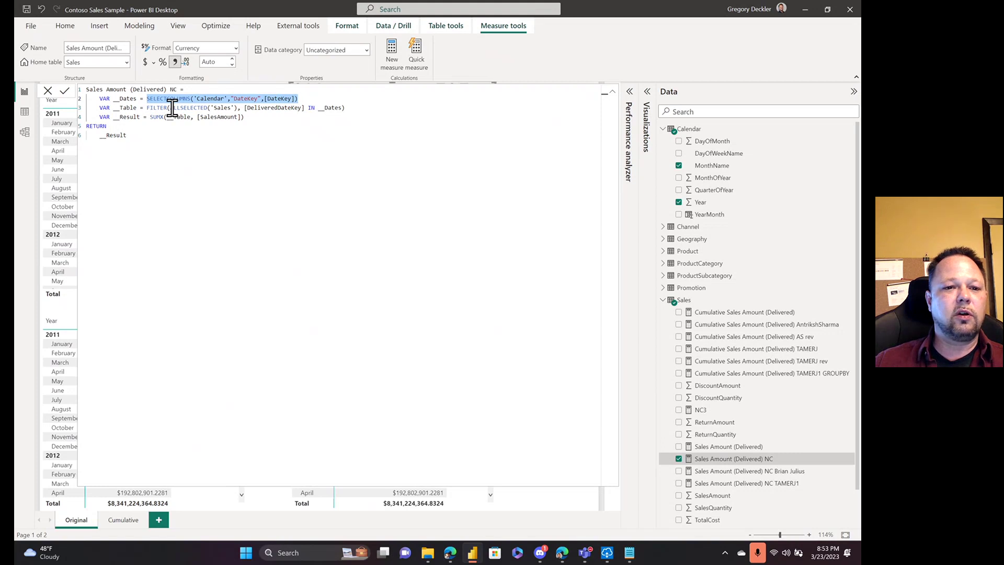
pyautogui.moveTo(173, 107); pyautogui.dragTo(309, 108)
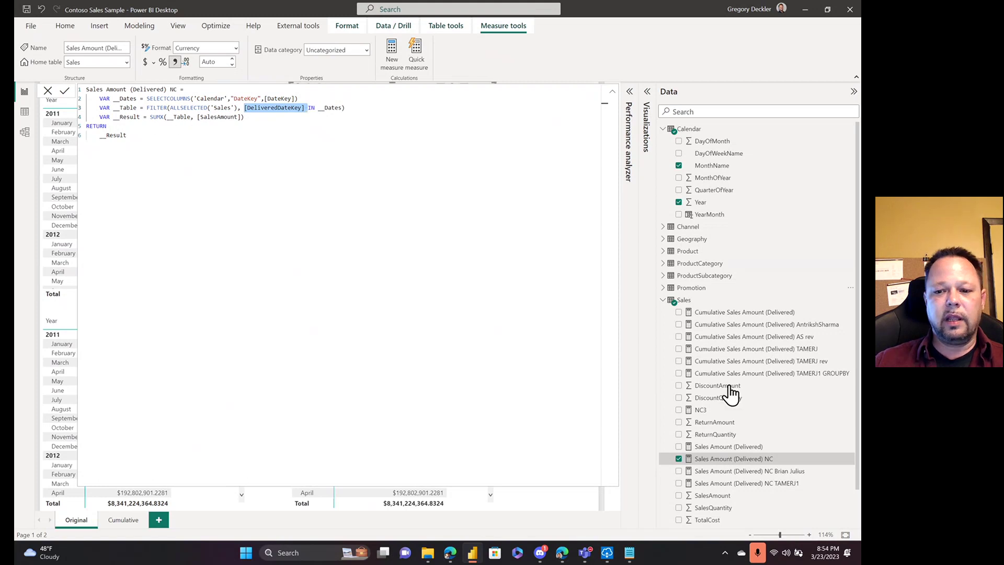
pyautogui.click(739, 472)
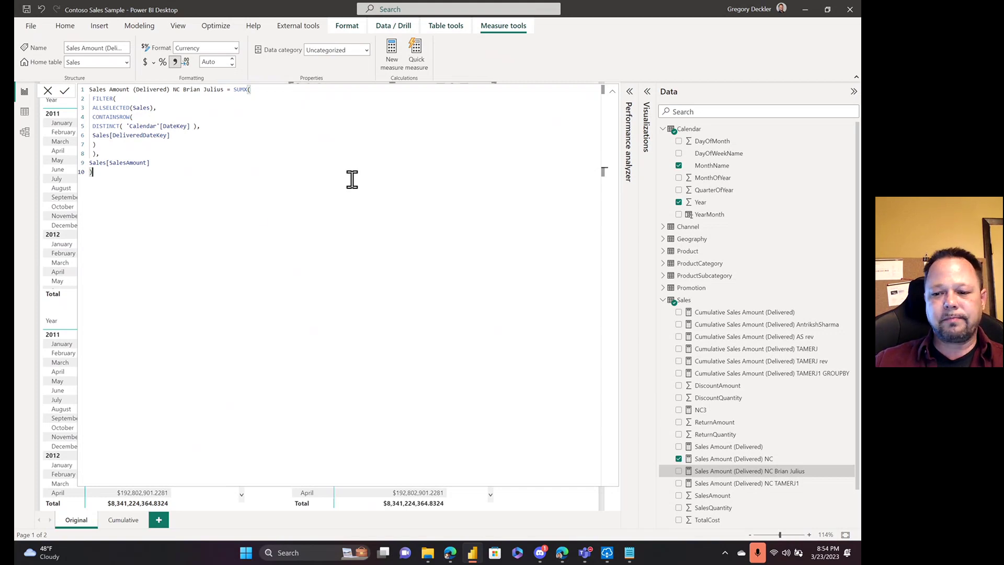
# - Collapse the formula bar to reveal the four Sales Amount (Delivered) matrices totalling $8,341,224,364.83
pyautogui.click(613, 94)
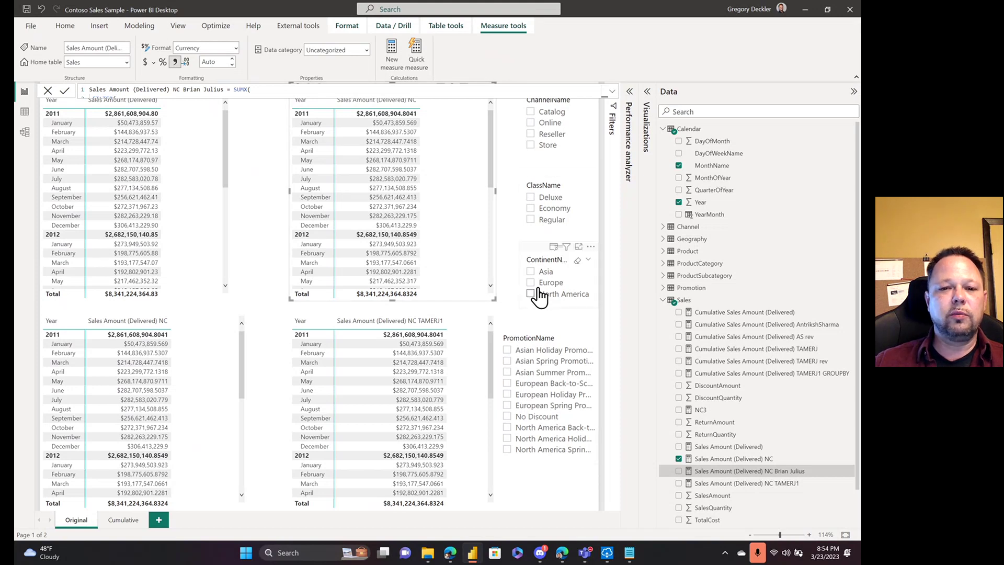
pyautogui.moveTo(570, 253)
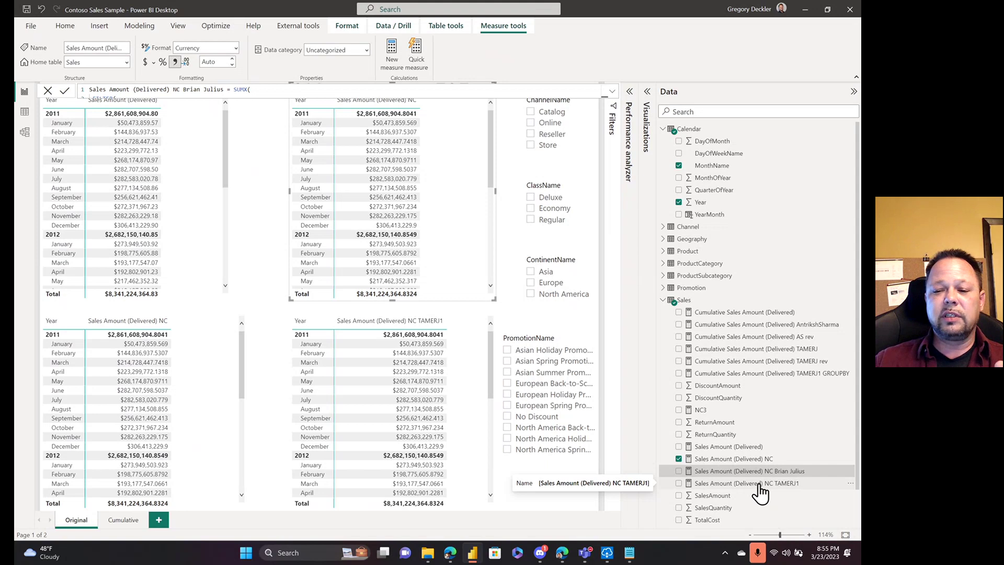
# - Show the NC TAMERJ1 measure's formula and highlight its SUMMARIZE of ALLSELECTED Sales by DeliveredDateKey
pyautogui.click(759, 484)
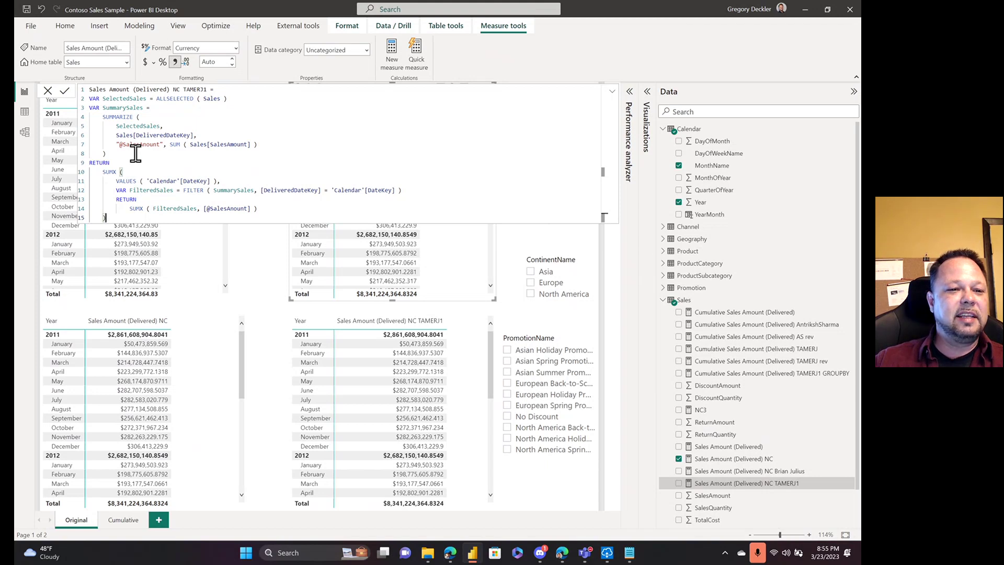
pyautogui.moveTo(134, 154); pyautogui.dragTo(92, 120)
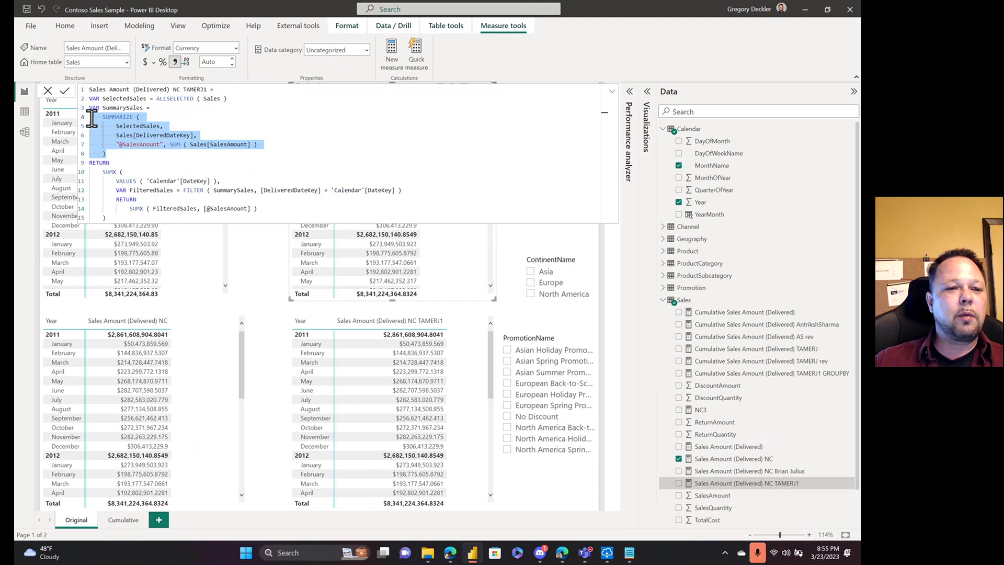
pyautogui.click(115, 117)
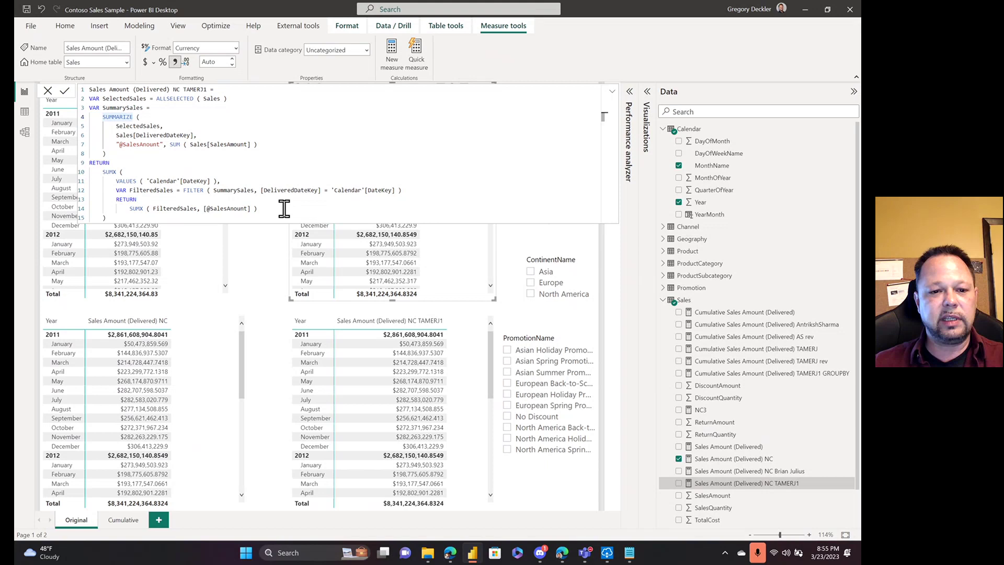
# - Collapse the formula bar, open Performance analyzer and clear the previous timing results
pyautogui.click(613, 98)
pyautogui.click(613, 97)
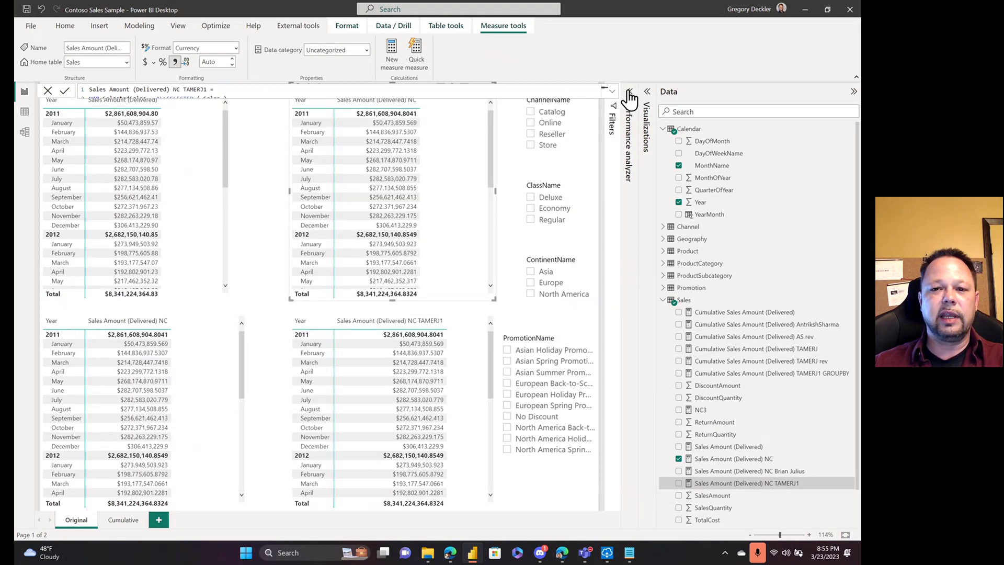
pyautogui.click(630, 94)
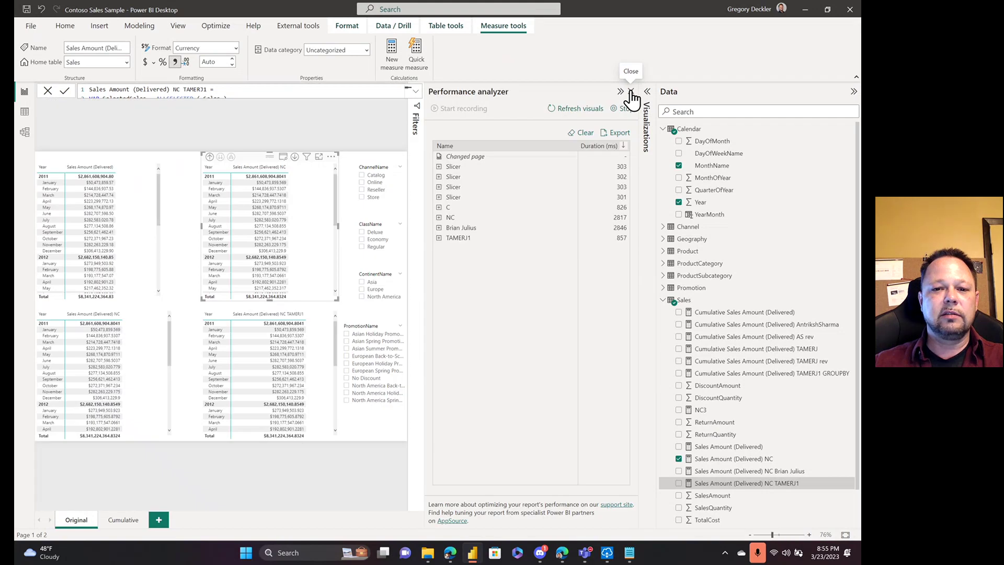
pyautogui.click(585, 137)
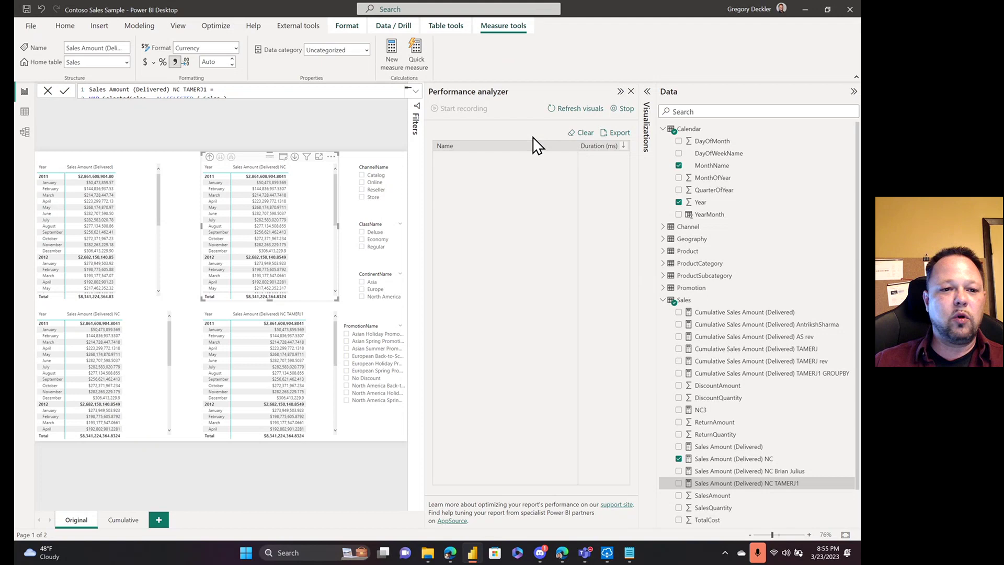
# - Refresh the visuals three times and expand the C visual's timing breakdown (693 ms)
pyautogui.click(590, 111)
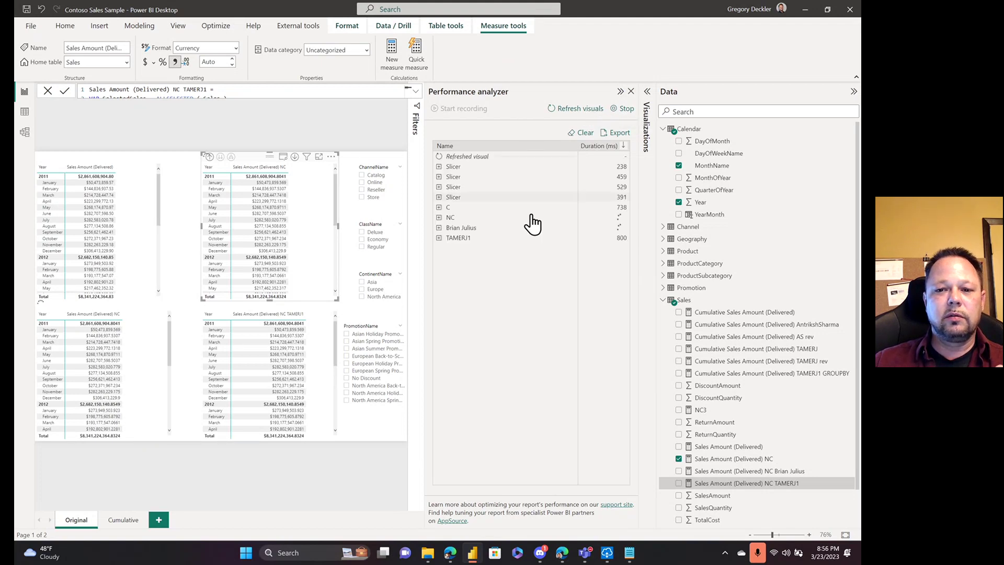
pyautogui.click(579, 111)
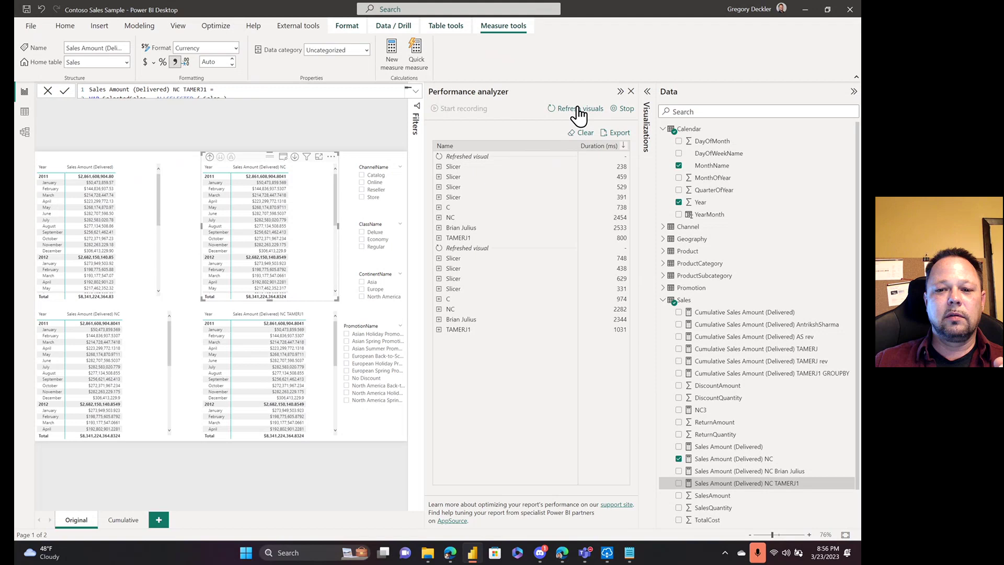
pyautogui.click(579, 110)
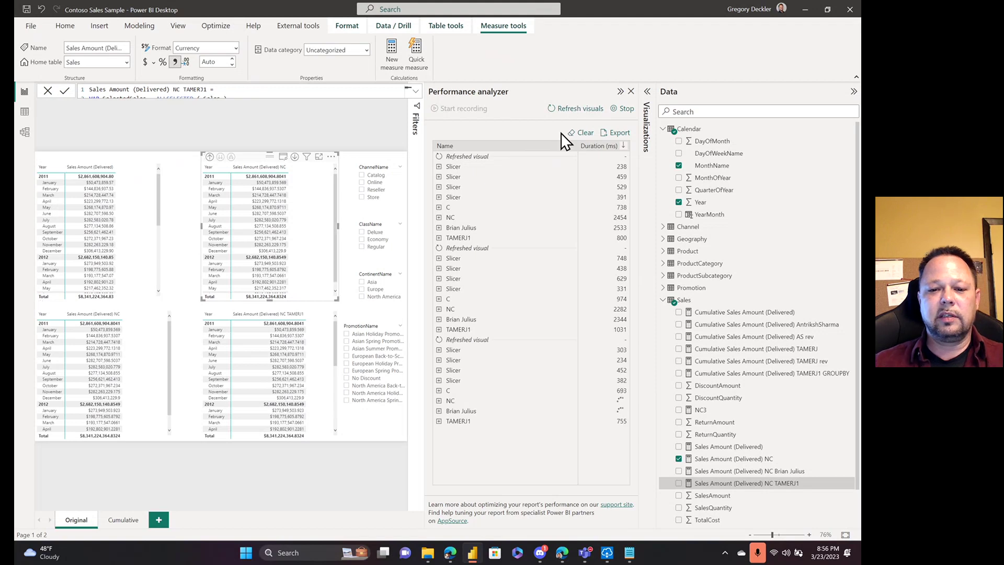
pyautogui.click(439, 208)
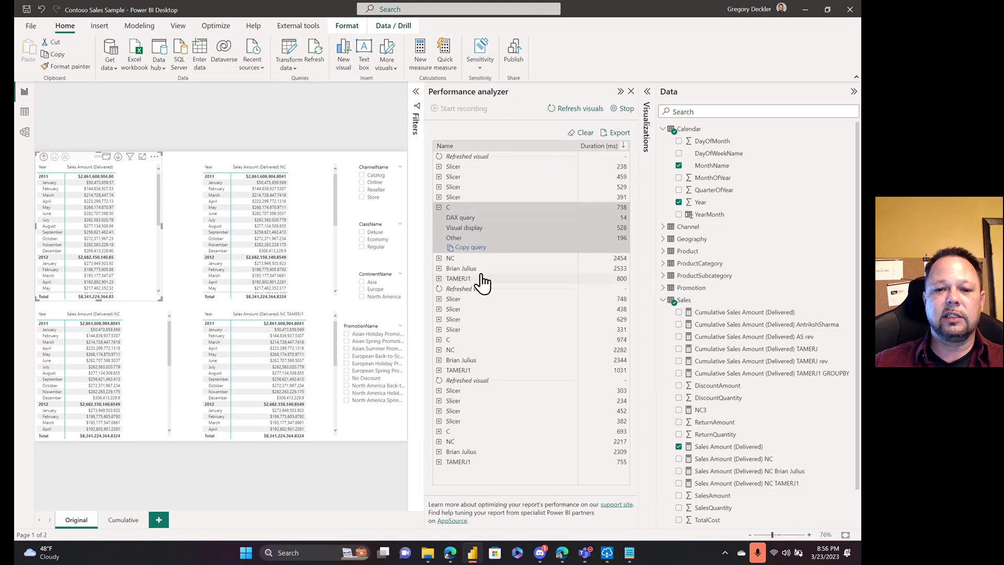
# - Expand the first refresh's NC, Brian Julius and TAMERJ1 timing breakdowns
pyautogui.click(439, 258)
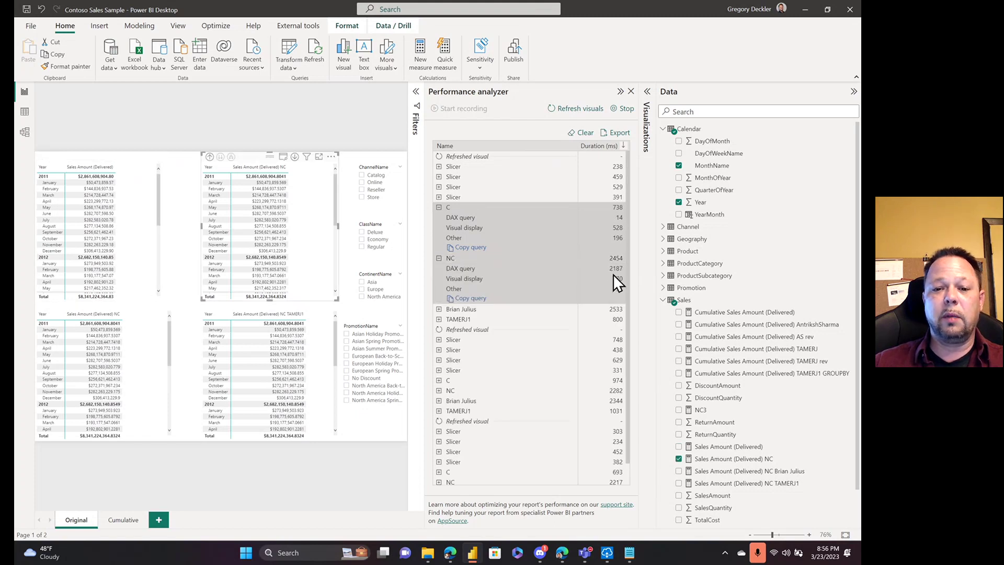
pyautogui.click(439, 309)
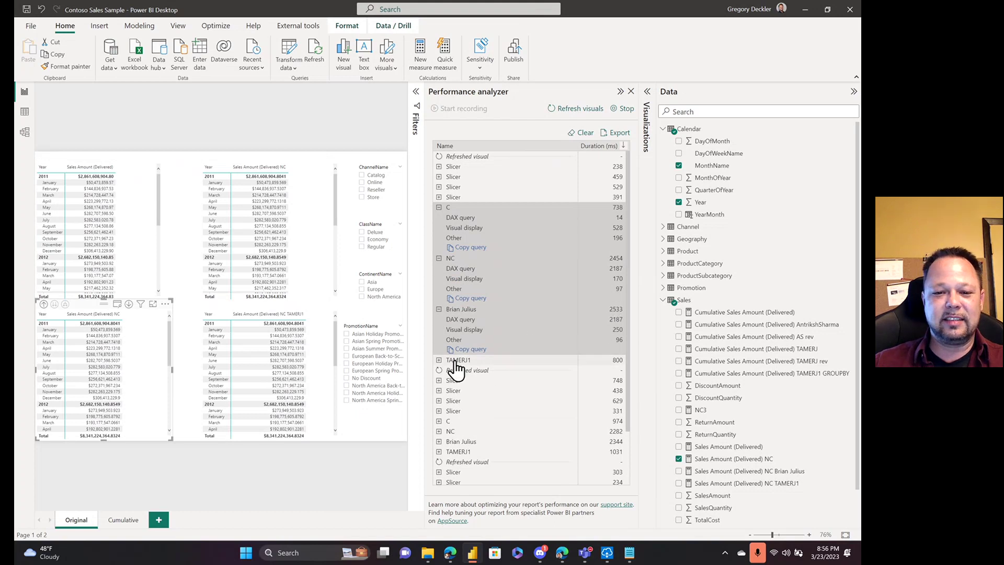
pyautogui.click(439, 360)
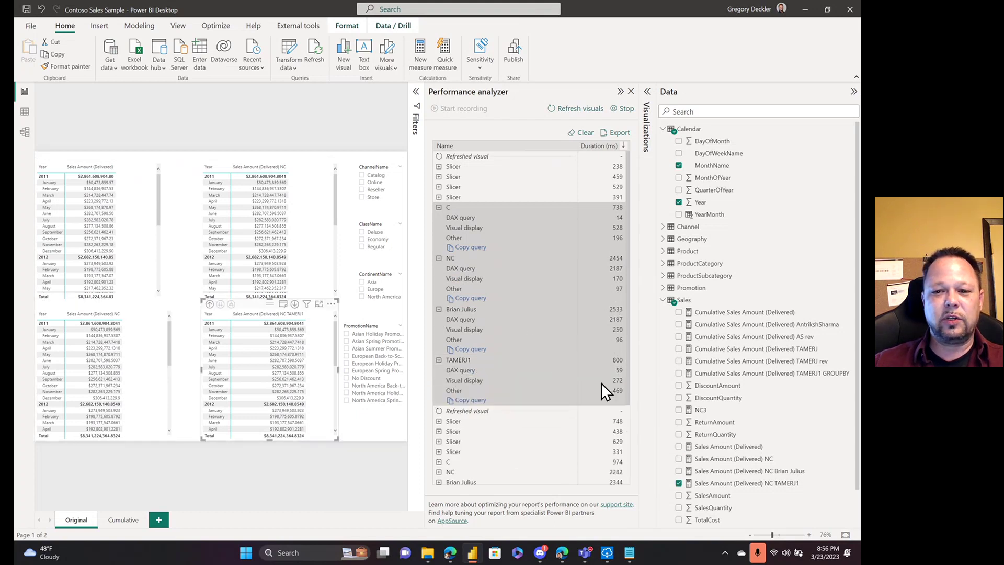
# - Expand the second and third refreshes' C and variant timings, showing TAMERJ1's 32 ms DAX query
pyautogui.scroll(-2, 614, 323)
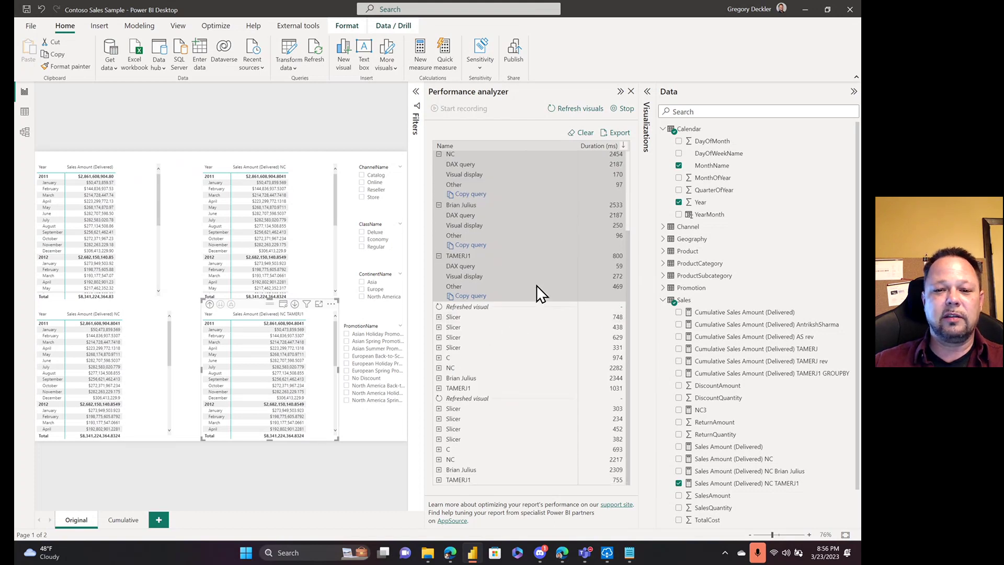
pyautogui.click(439, 389)
pyautogui.click(440, 358)
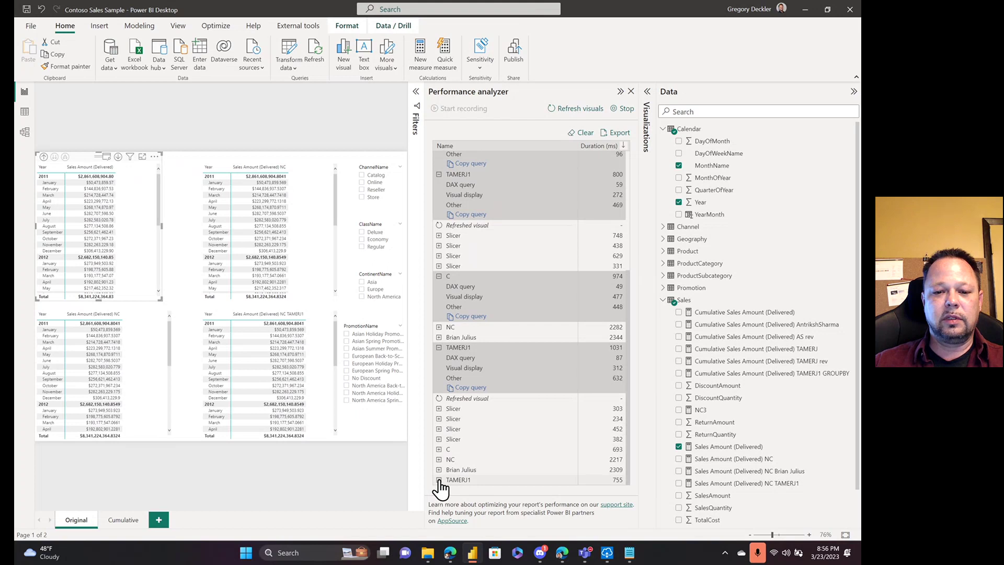
pyautogui.click(439, 480)
pyautogui.click(440, 450)
pyautogui.scroll(-3, 523, 376)
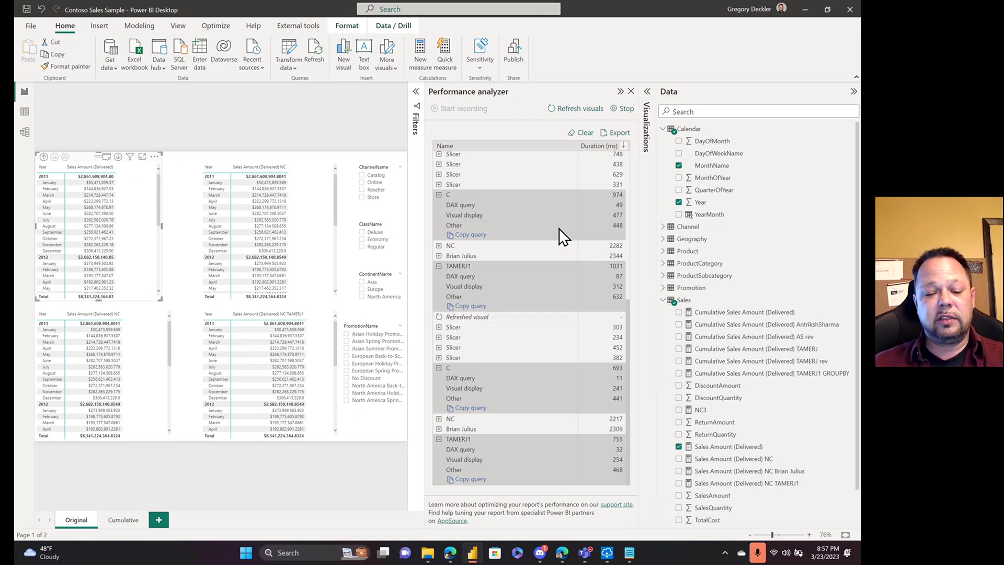
# - Hide Performance analyzer, go to the Cumulative page and show the Cumulative Sales Amount (Delivered) formula
pyautogui.click(621, 92)
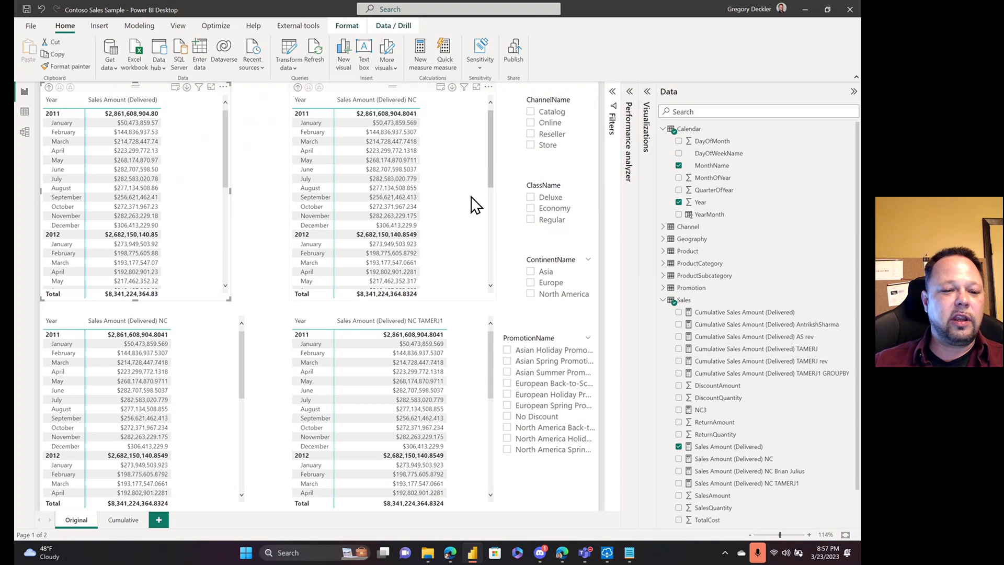
pyautogui.click(123, 520)
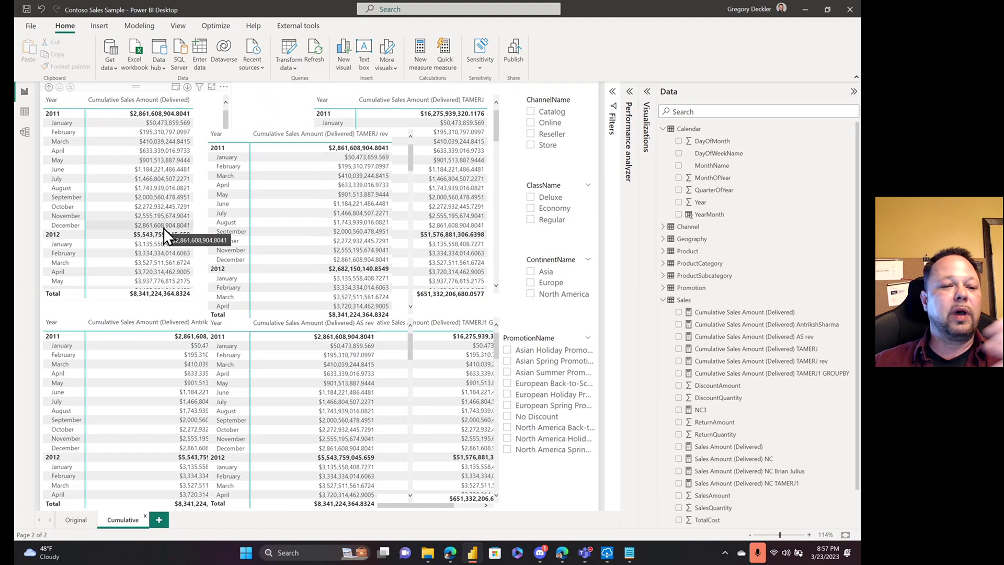
pyautogui.click(149, 236)
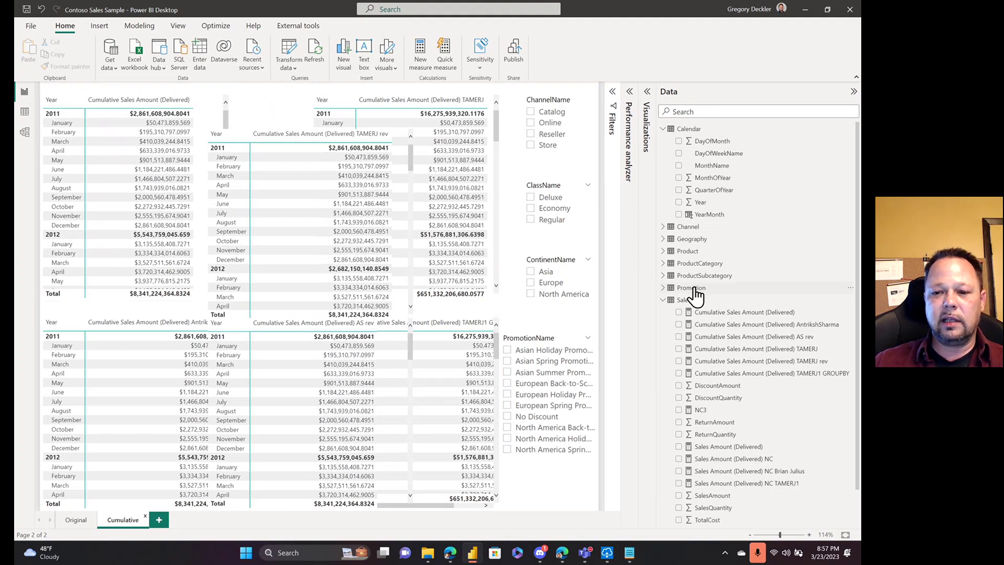
pyautogui.click(740, 313)
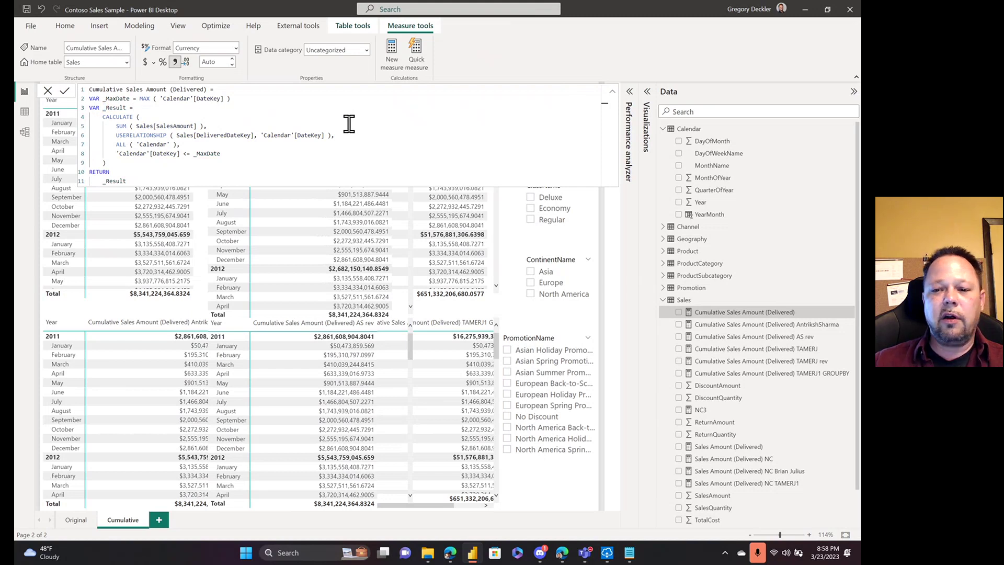
# - Collapse the CALCULATE cumulative formula and show the full TAMERJ SUMMARIZE/SUMX cumulative measure
pyautogui.click(615, 94)
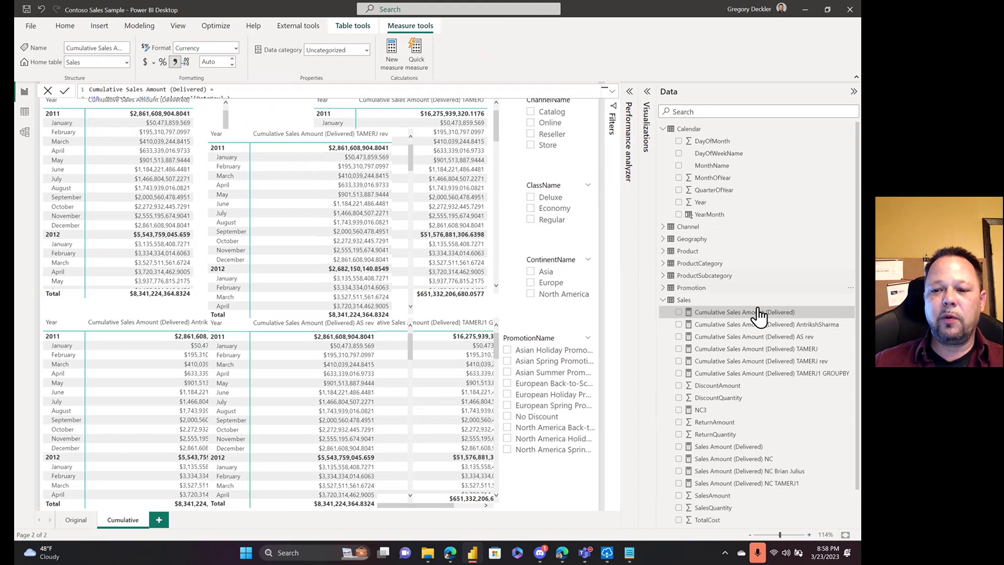
pyautogui.click(776, 353)
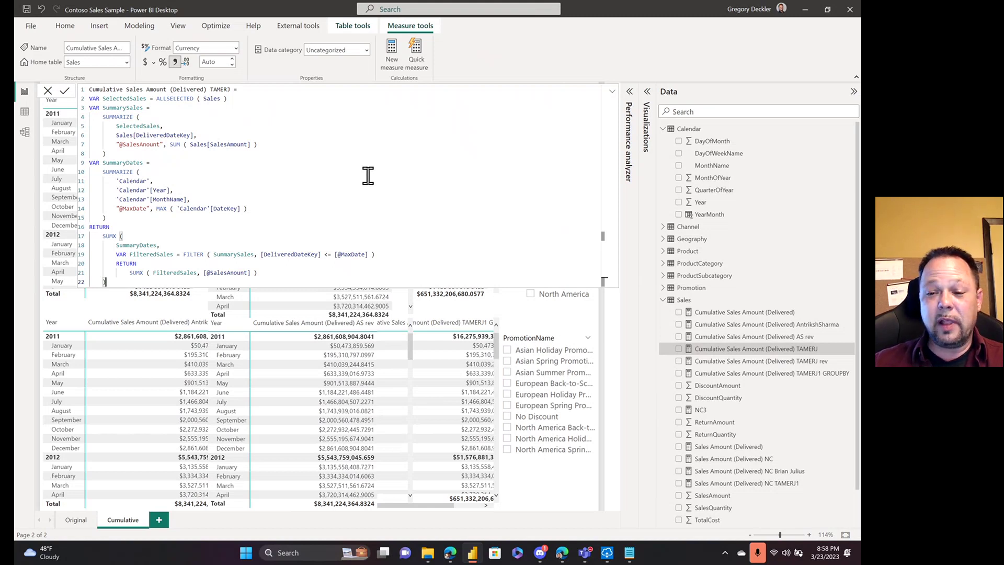
# - Collapse the formula bar and select the top-right cumulative table totalling $651,332,206,680.06
pyautogui.click(613, 93)
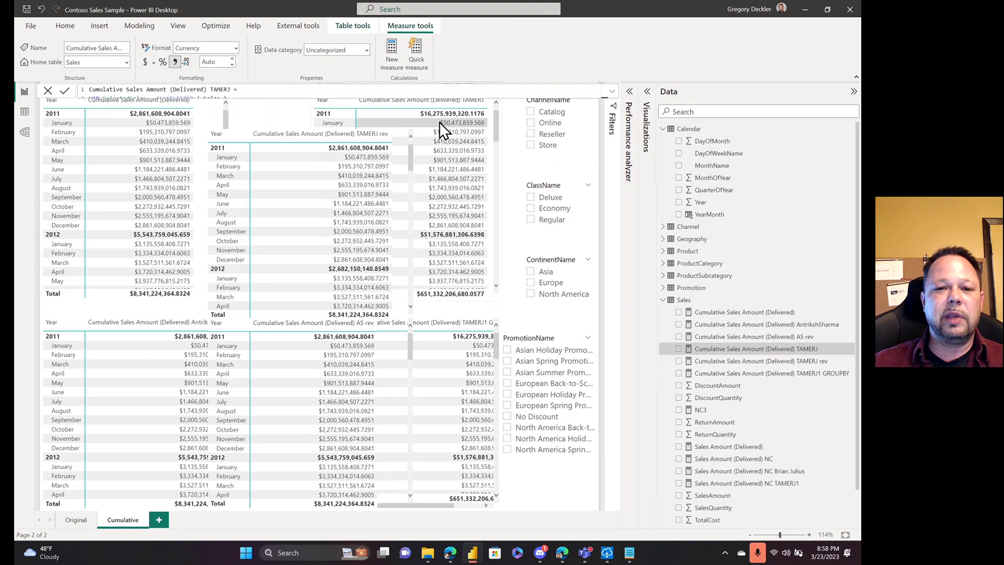
pyautogui.click(495, 123)
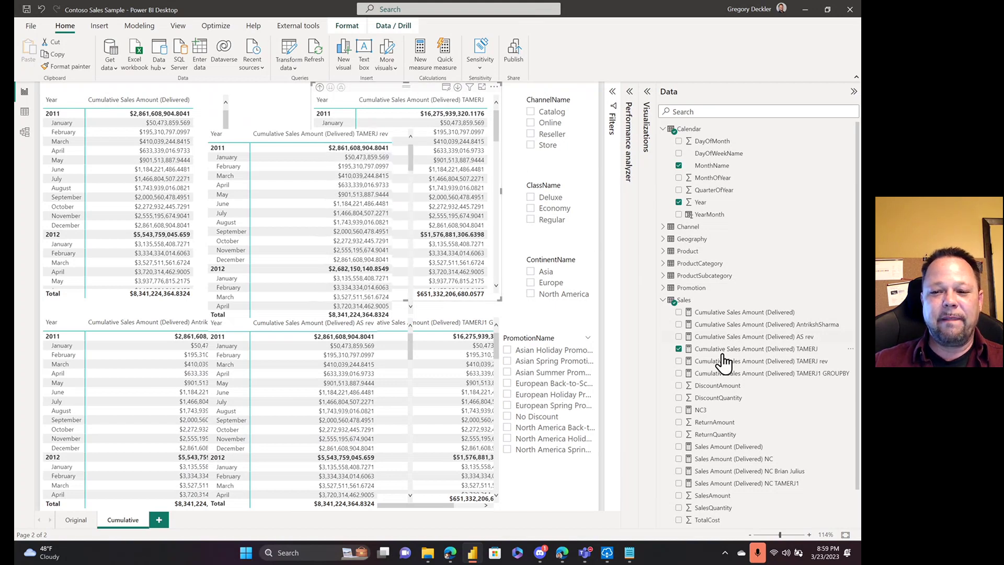
# - Show the full code of the revised ISINSCOPE cumulative measure, then collapse it
pyautogui.click(739, 362)
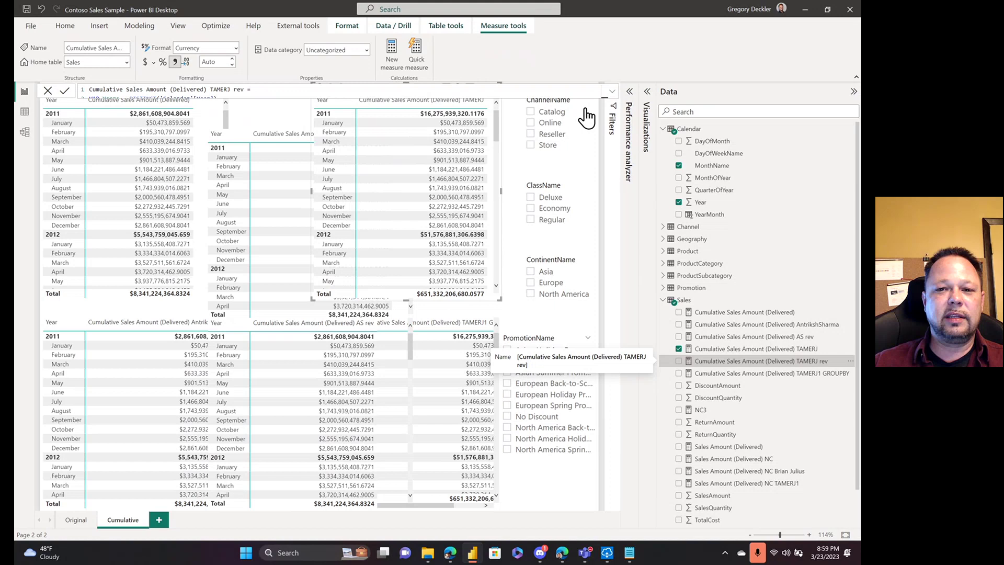
pyautogui.click(613, 95)
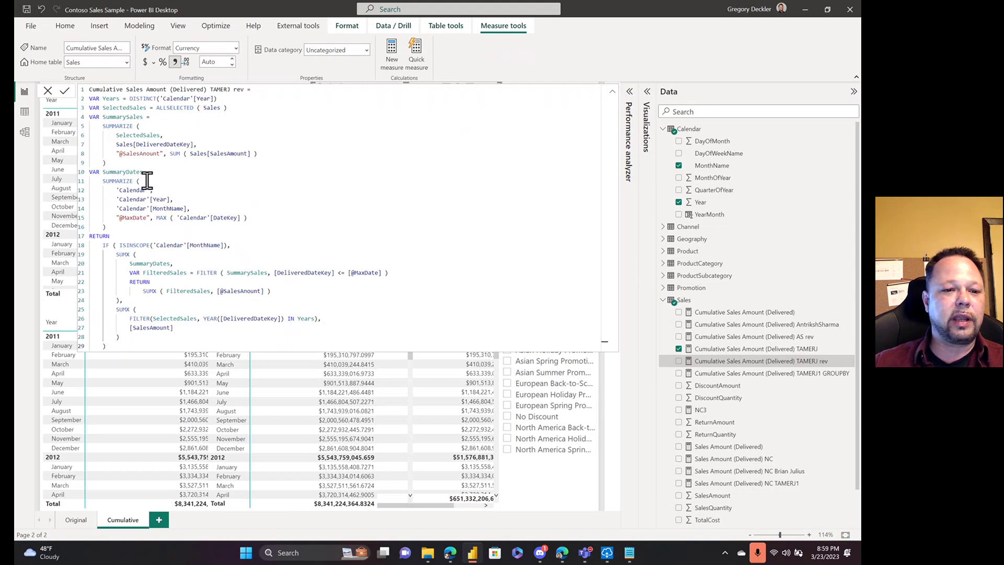
pyautogui.click(611, 100)
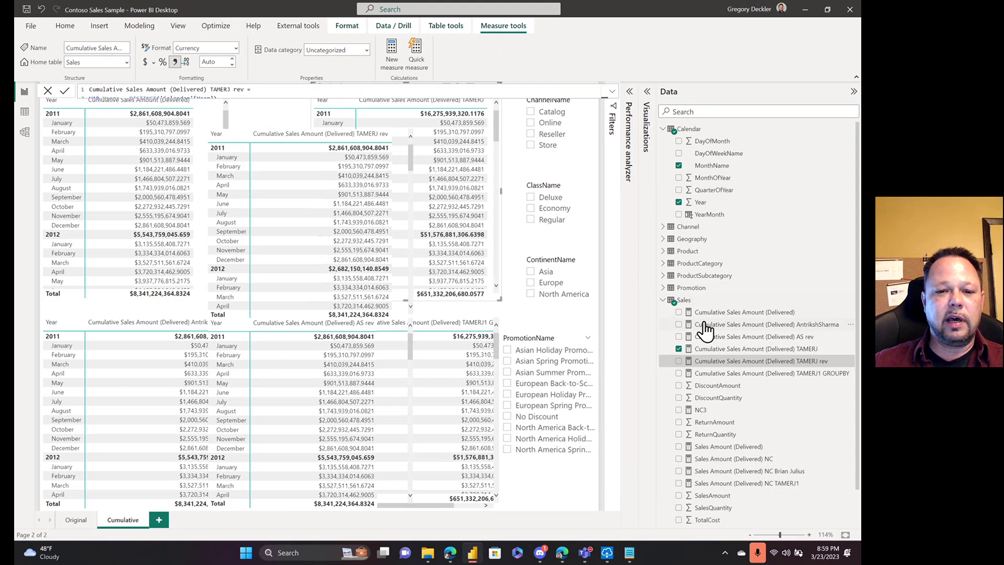
# - Show the TAMERJ1 GROUPBY cumulative measure's full GROUPBY/SUMX formula, then collapse it
pyautogui.click(727, 381)
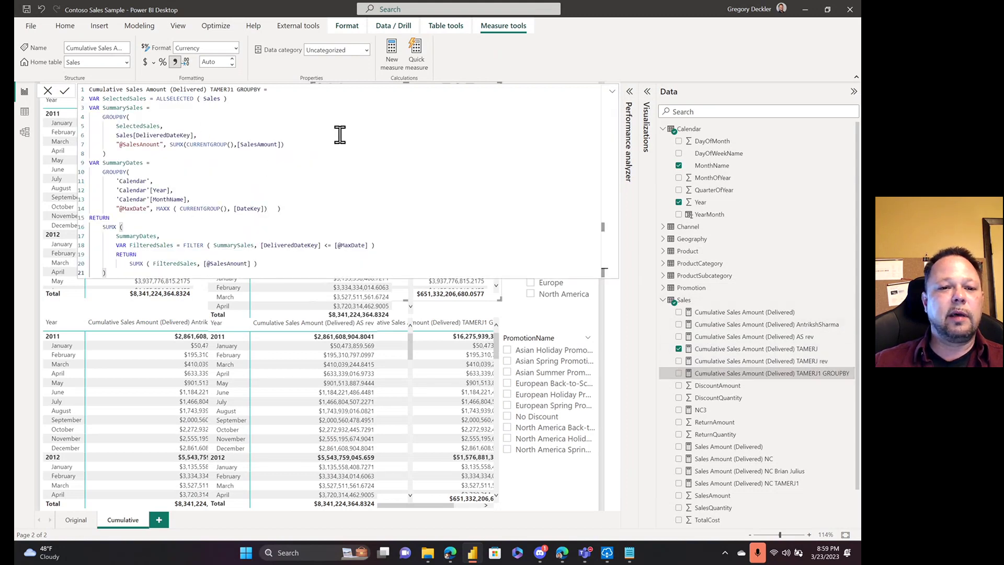
pyautogui.click(612, 92)
pyautogui.click(612, 99)
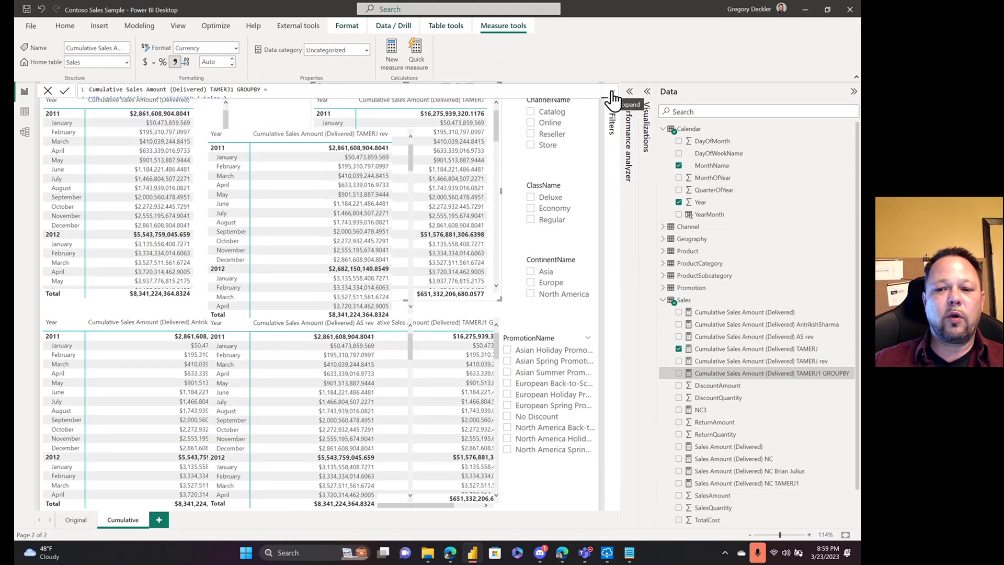
# - Highlight SalesByDelivery's YEAR*100+MONTH key, then AS rev's MAX-based year-month comparison on line 13
pyautogui.click(791, 328)
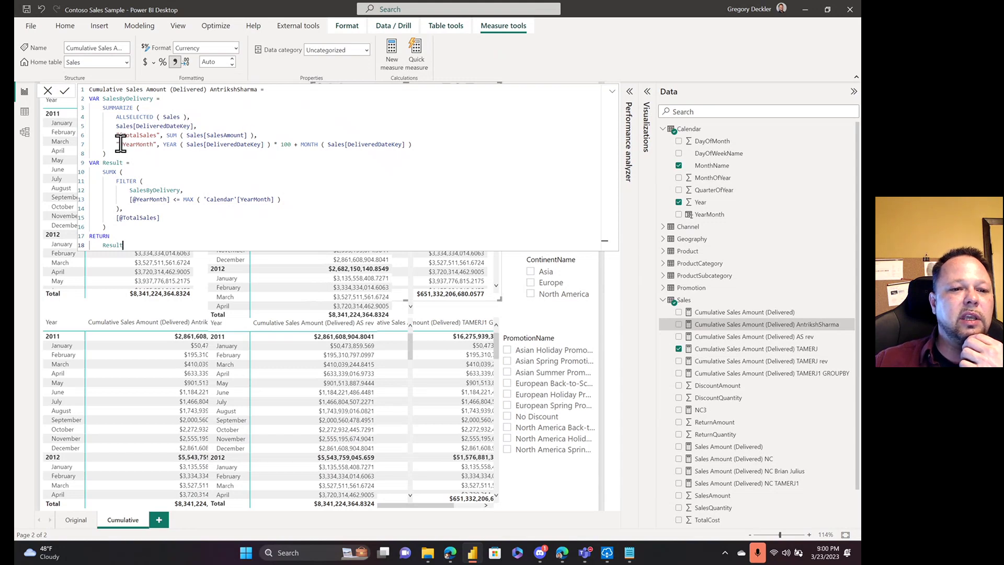
pyautogui.moveTo(163, 144); pyautogui.dragTo(428, 146)
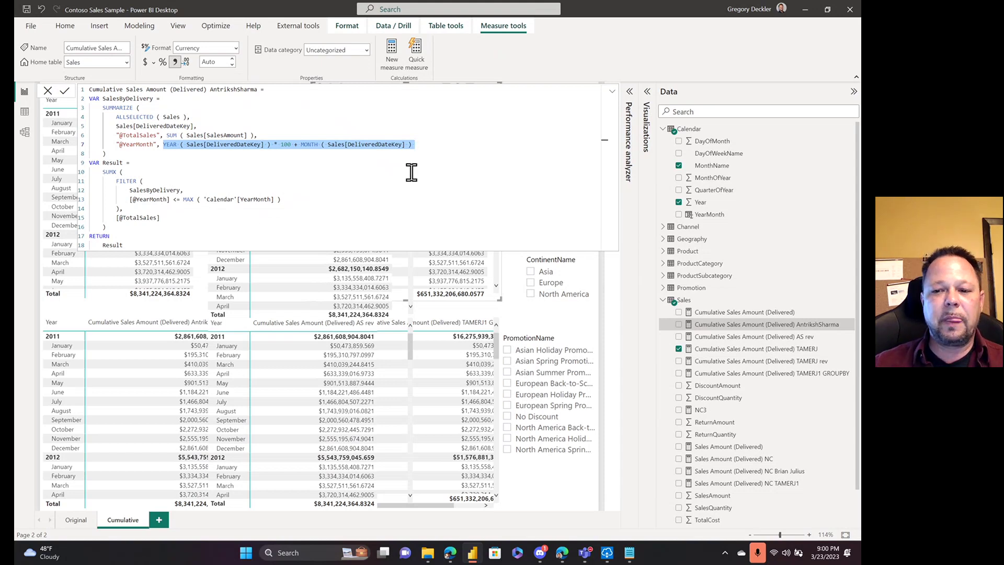
pyautogui.click(747, 338)
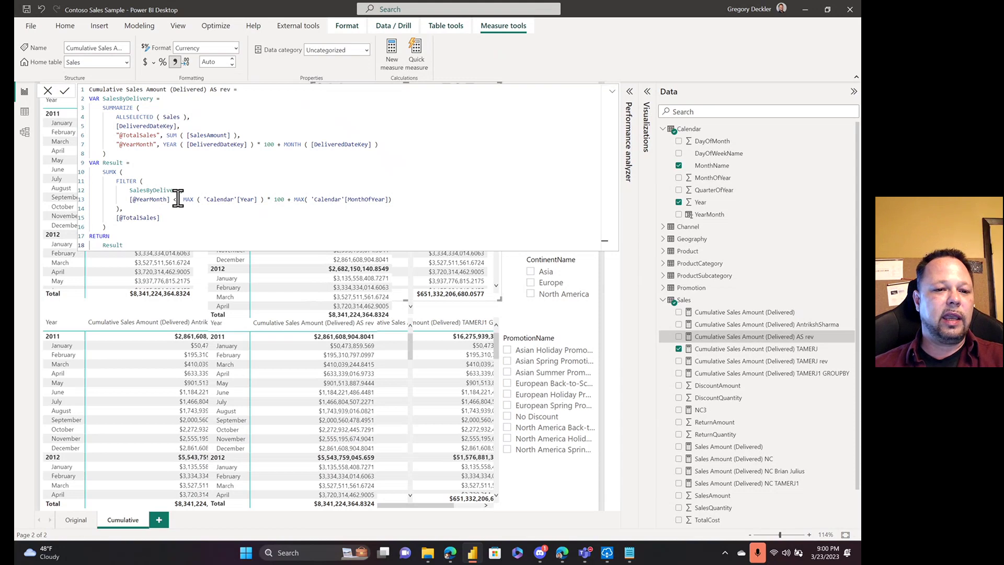
pyautogui.moveTo(183, 199); pyautogui.dragTo(402, 201)
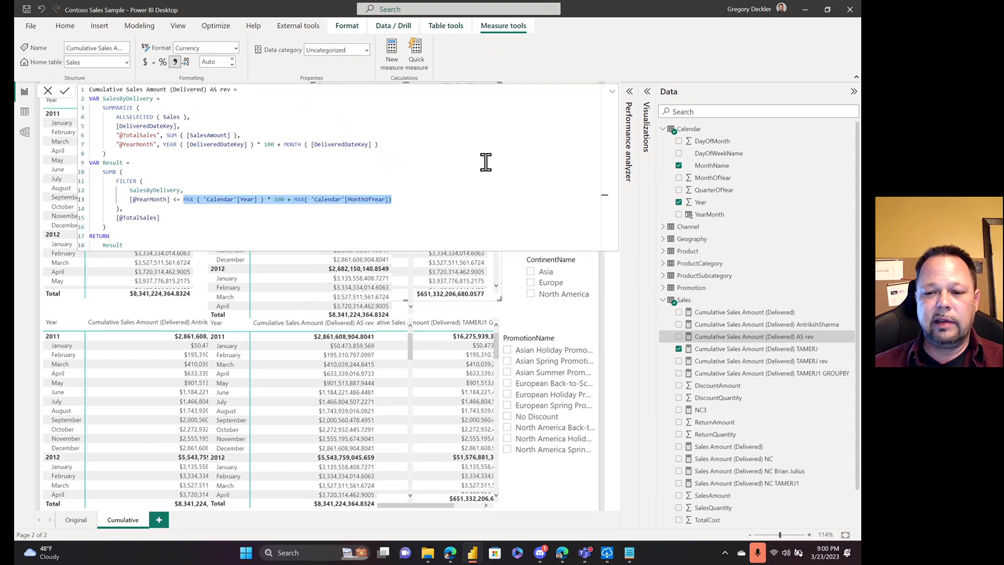
# - Clear old Performance Analyzer results and refresh visuals to record new timings
pyautogui.click(611, 92)
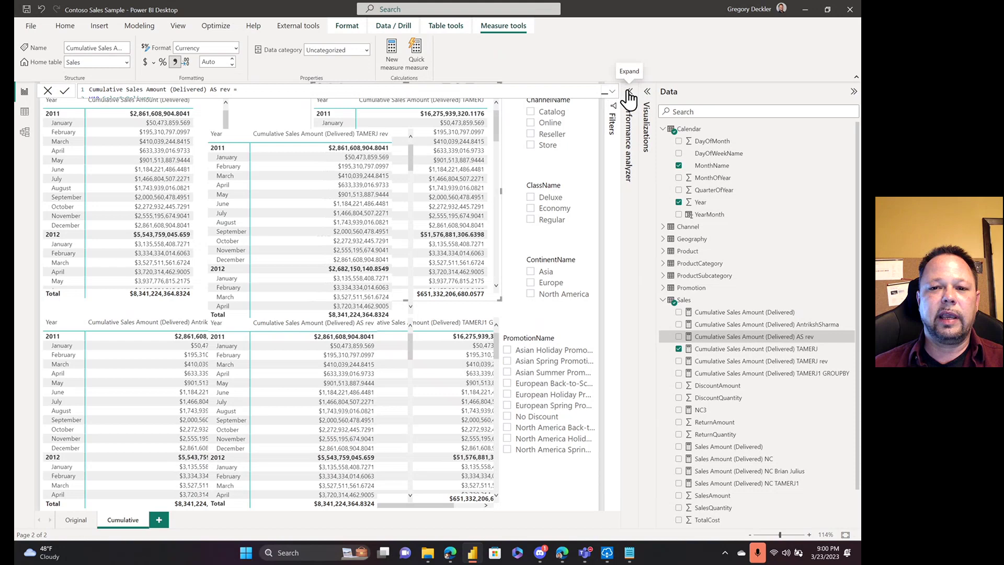
pyautogui.click(628, 91)
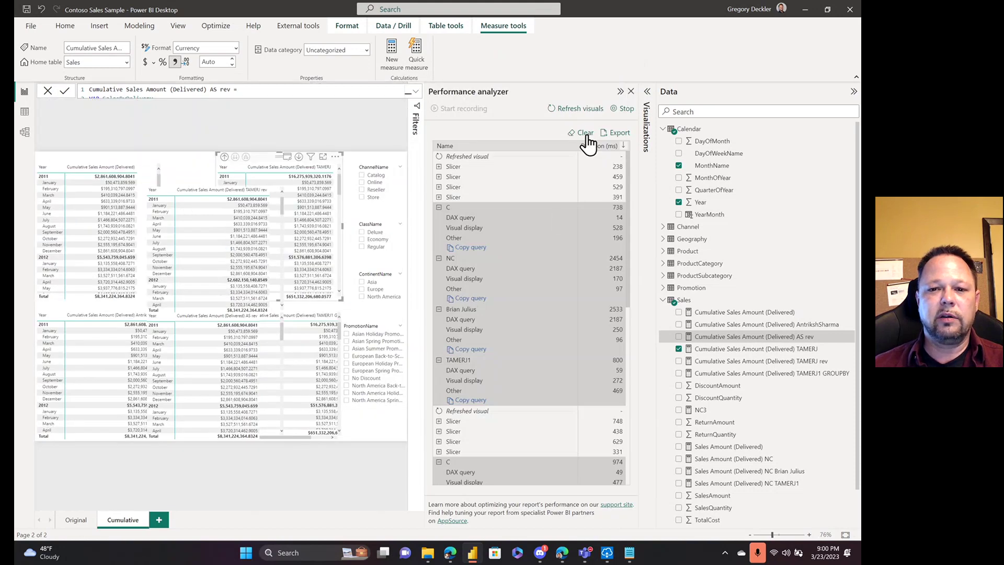
pyautogui.click(587, 135)
pyautogui.click(575, 110)
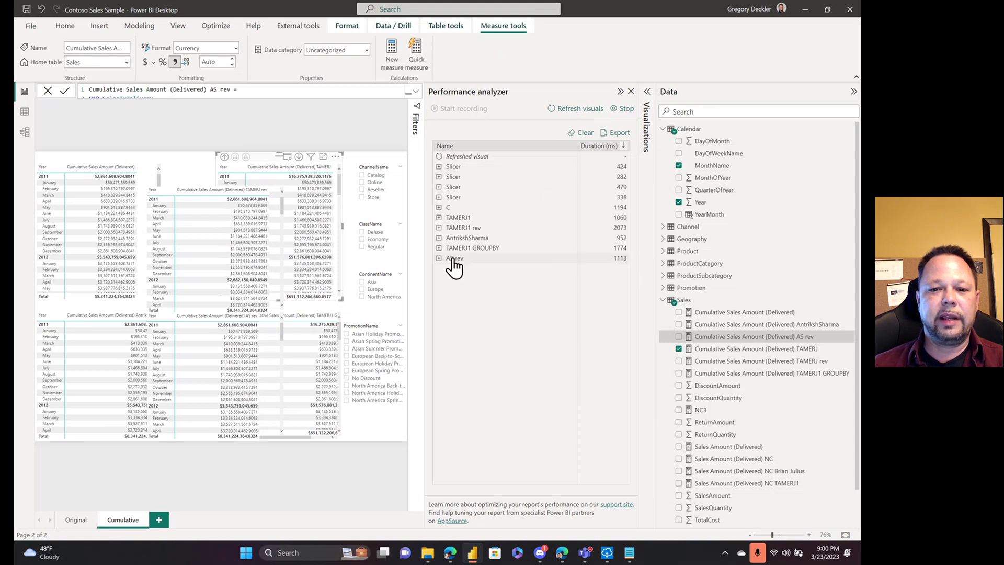
# - Expand timings for C, TAMERJ1, TAMERJ1 rev, TAMERJ1 GROUPBY, AntrikshSharma and AS rev visuals
pyautogui.click(439, 208)
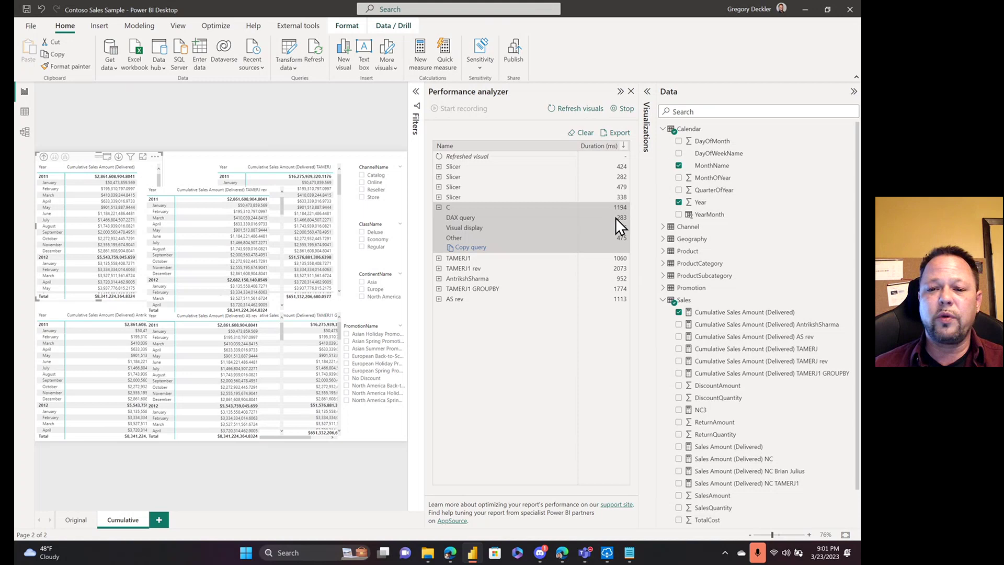
pyautogui.click(440, 258)
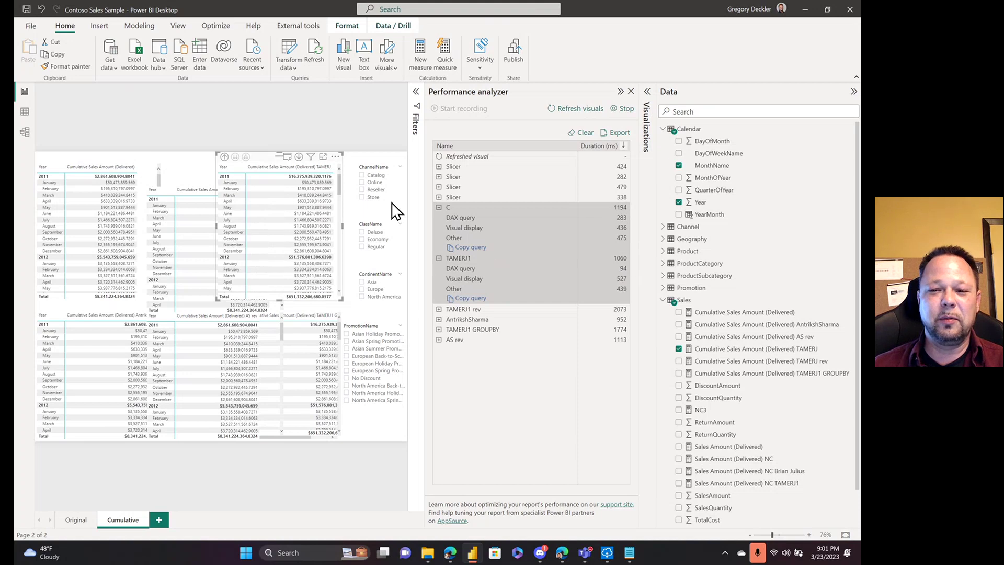
pyautogui.click(440, 309)
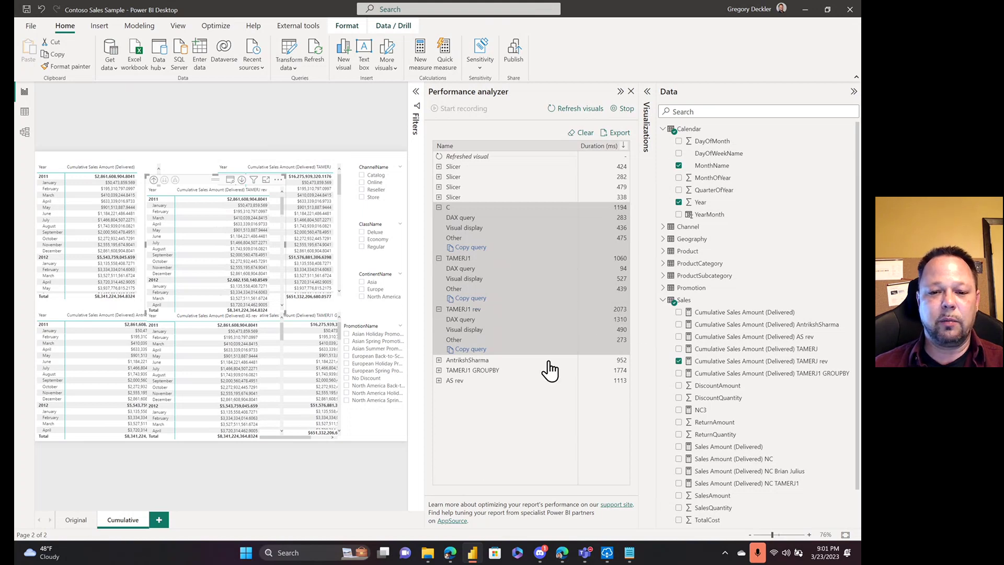
pyautogui.click(439, 370)
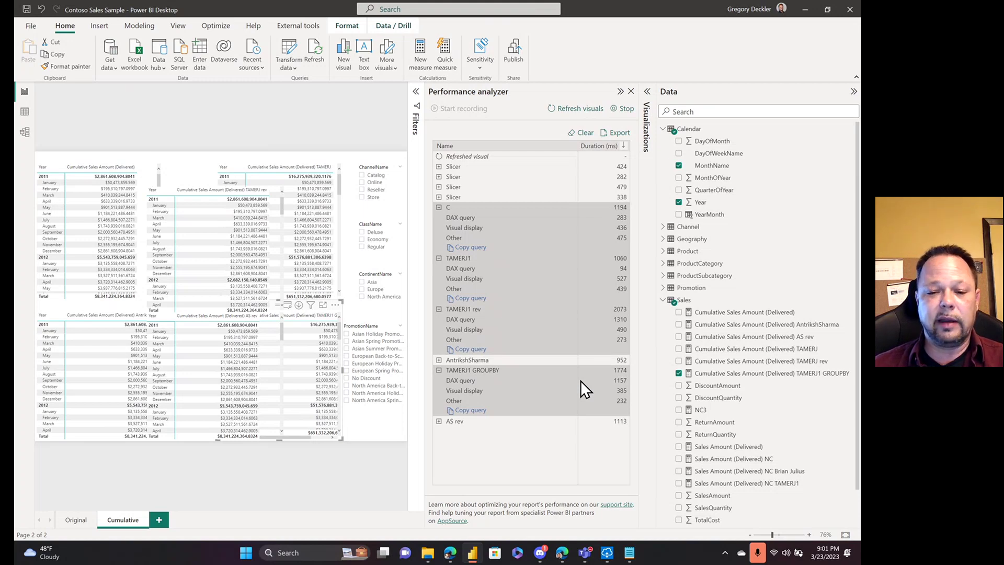
pyautogui.click(439, 361)
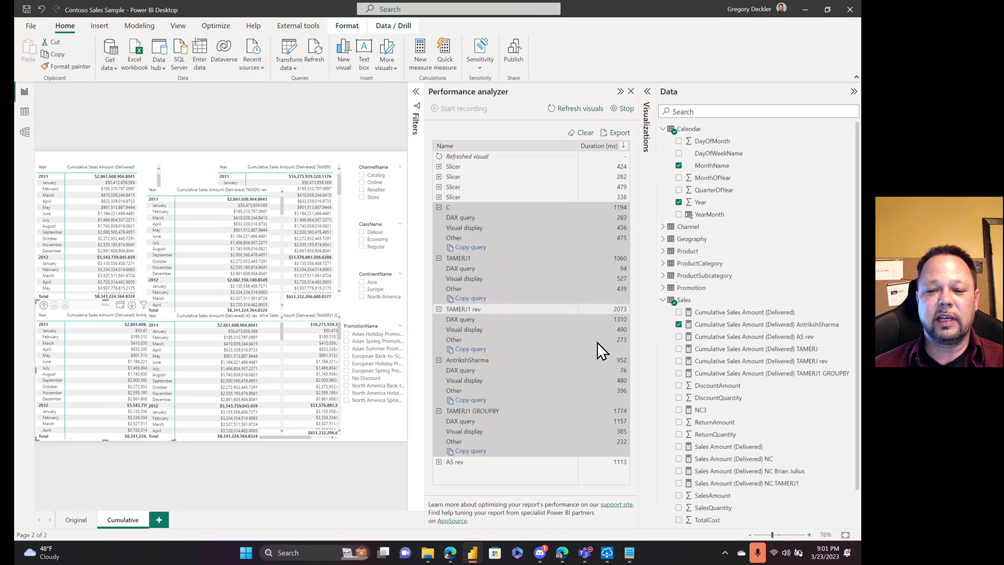
pyautogui.click(439, 462)
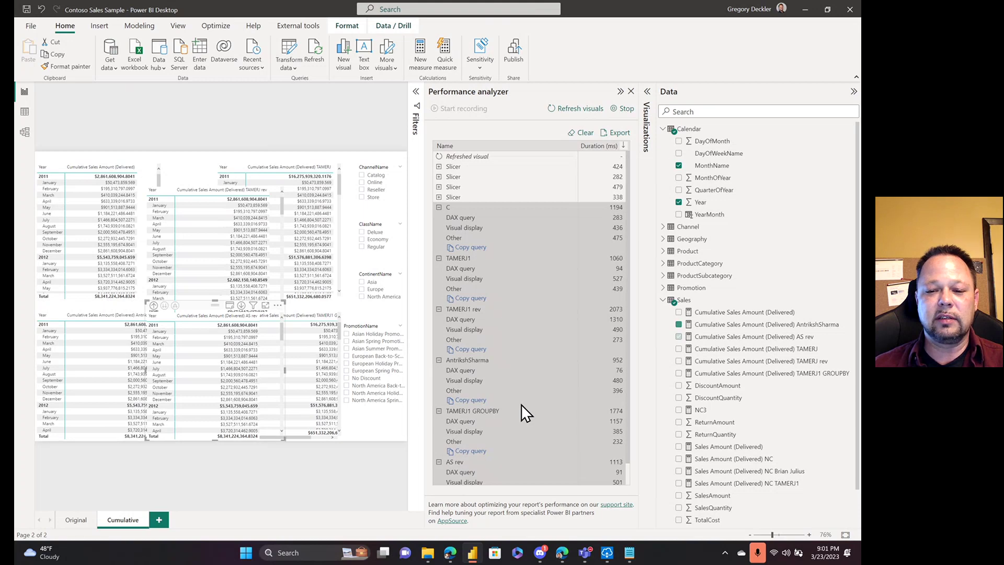
pyautogui.scroll(-1, 539, 377)
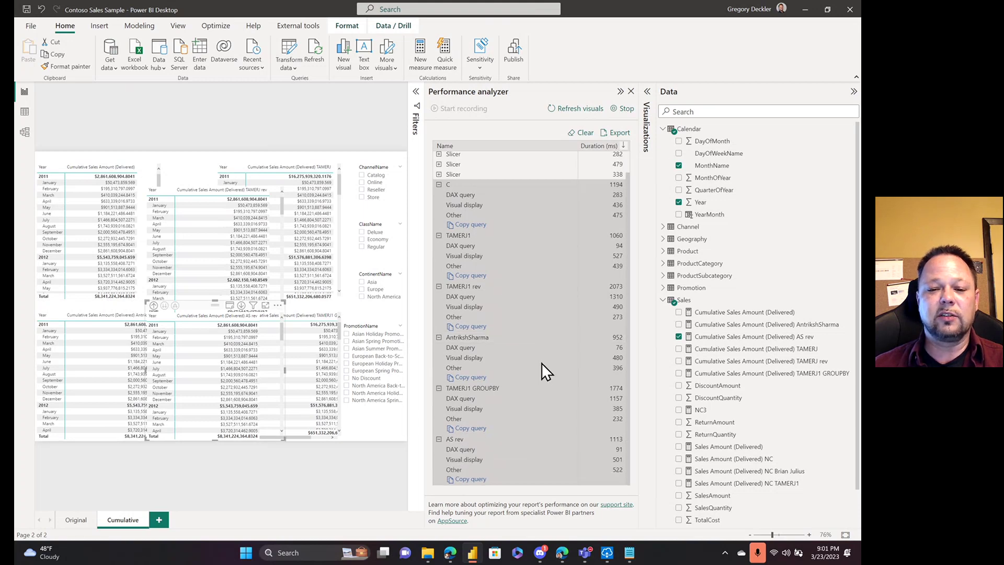
pyautogui.click(439, 185)
# - Collapse all timing breakdowns and refresh visuals twice for second and third runs
pyautogui.click(440, 219)
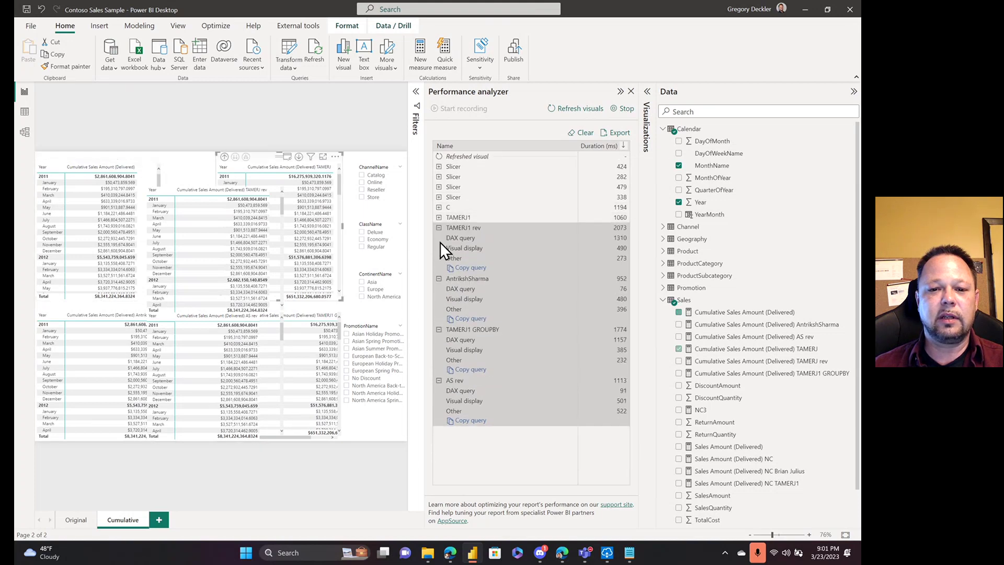
pyautogui.click(439, 228)
pyautogui.click(439, 237)
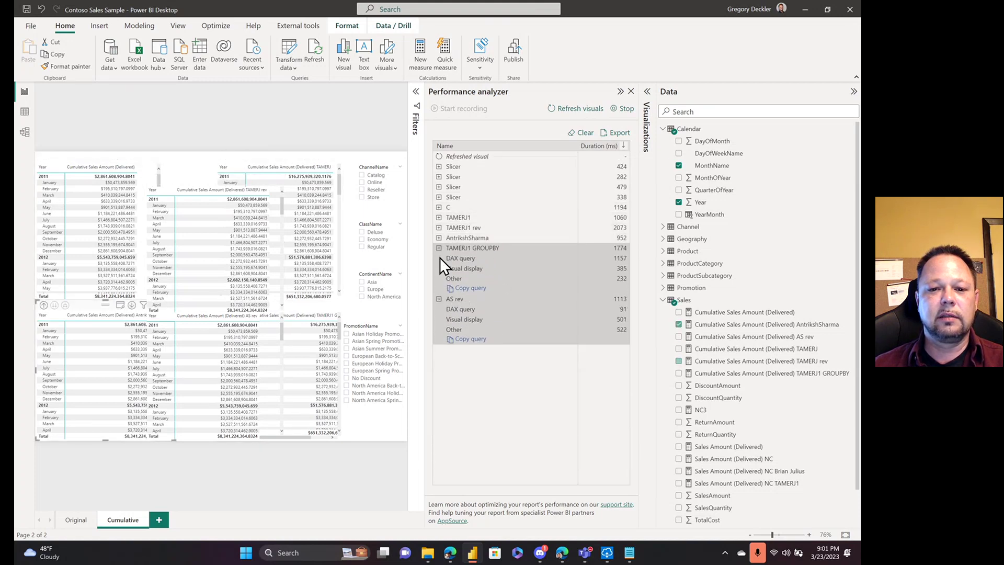
pyautogui.click(439, 248)
pyautogui.click(439, 258)
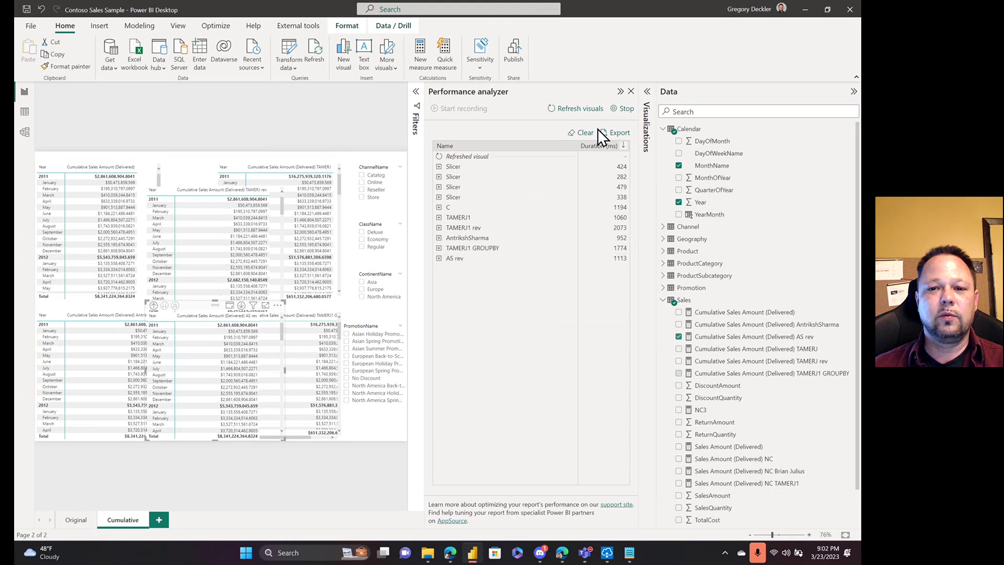
pyautogui.click(590, 109)
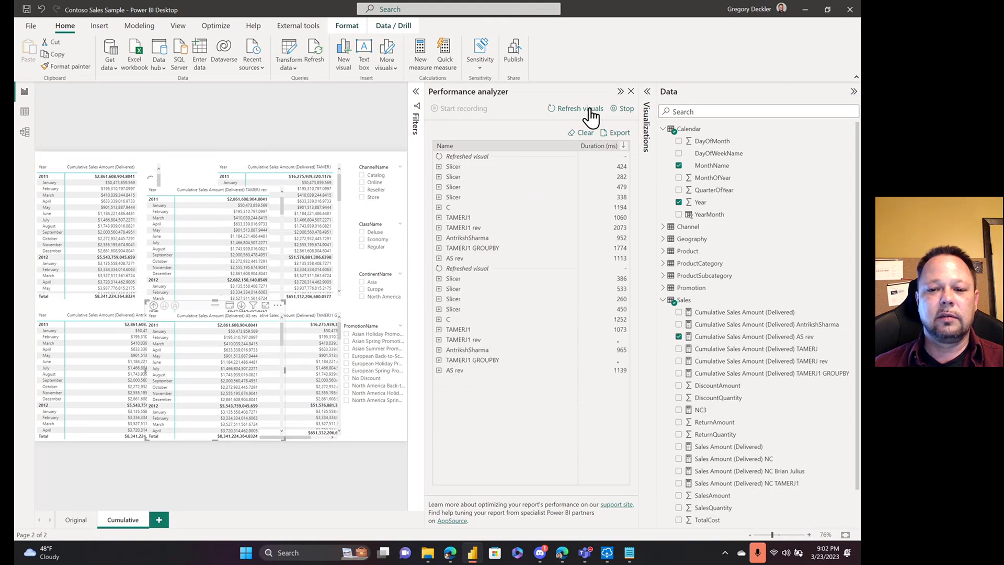
pyautogui.click(591, 112)
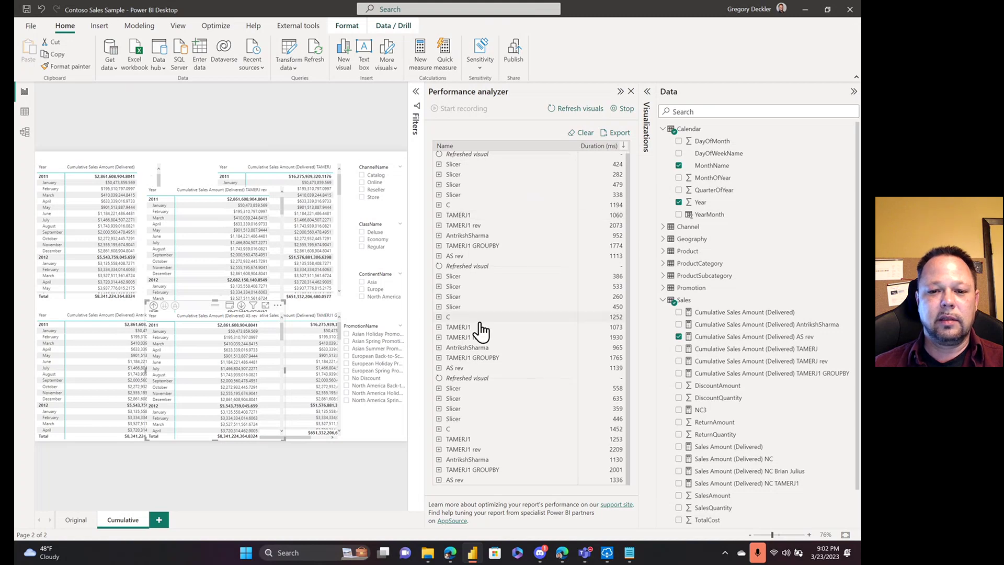
# - Inspect the second-run timing breakdowns for C, AntrikshSharma and AS rev
pyautogui.click(438, 317)
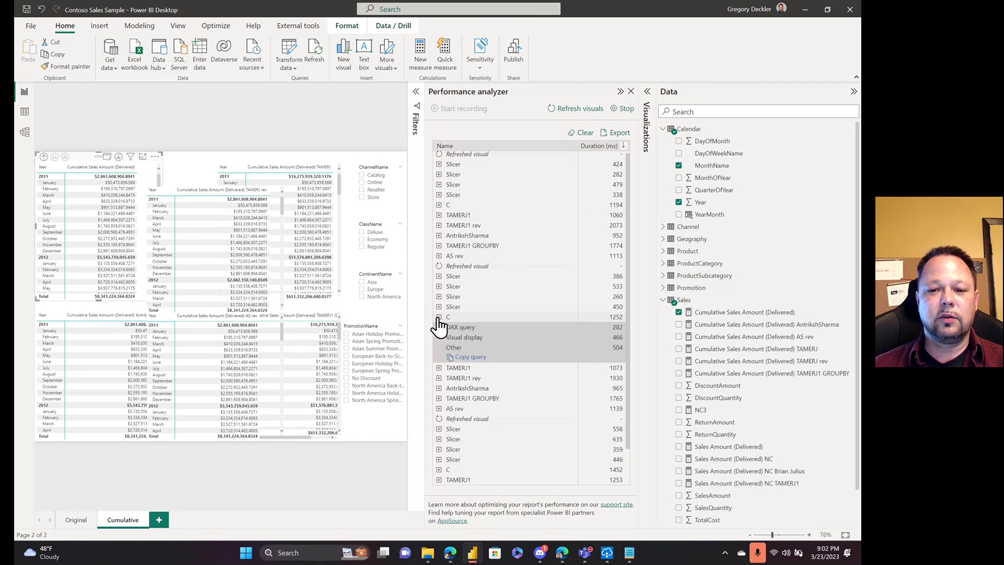
pyautogui.click(439, 317)
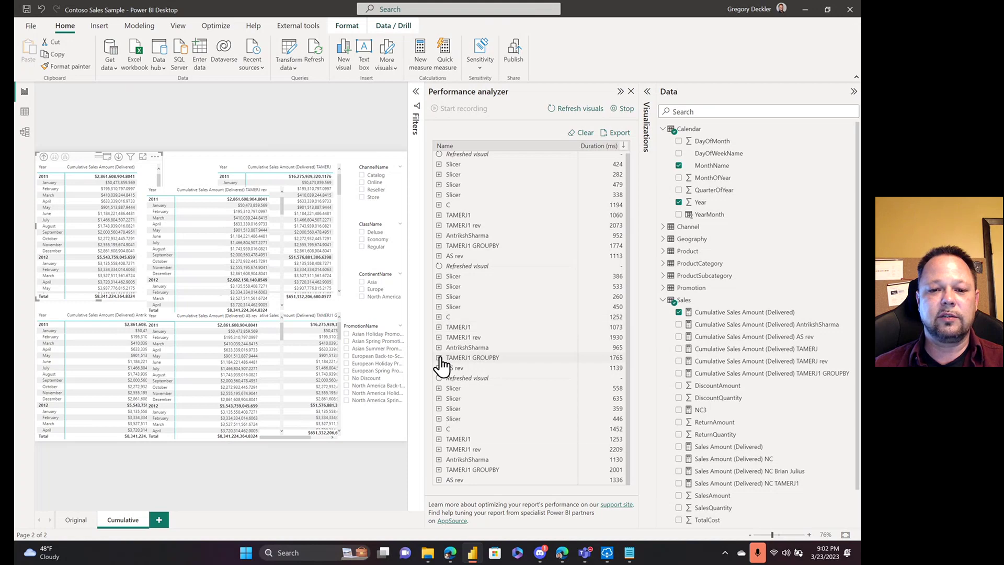
pyautogui.click(439, 348)
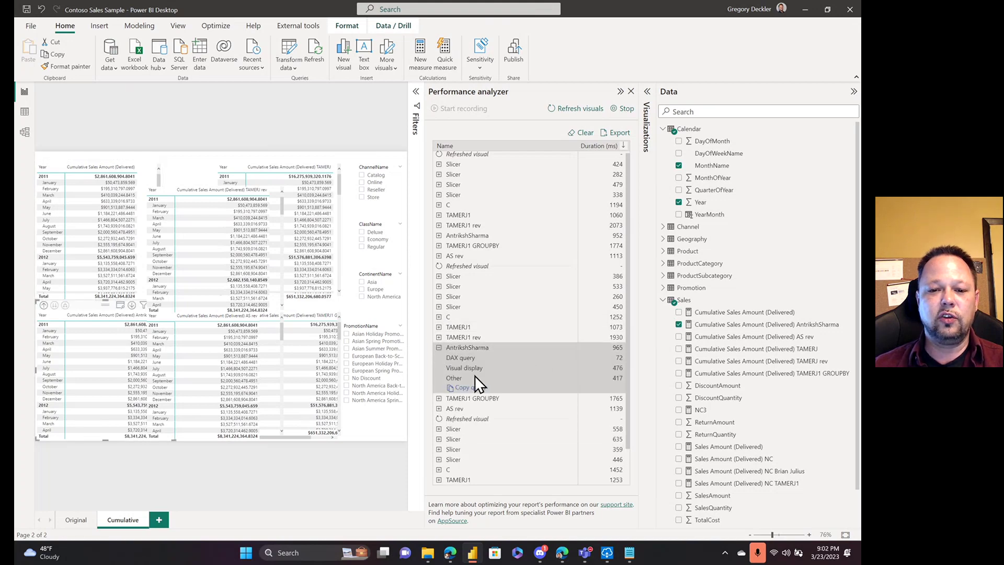
pyautogui.click(439, 347)
pyautogui.click(439, 368)
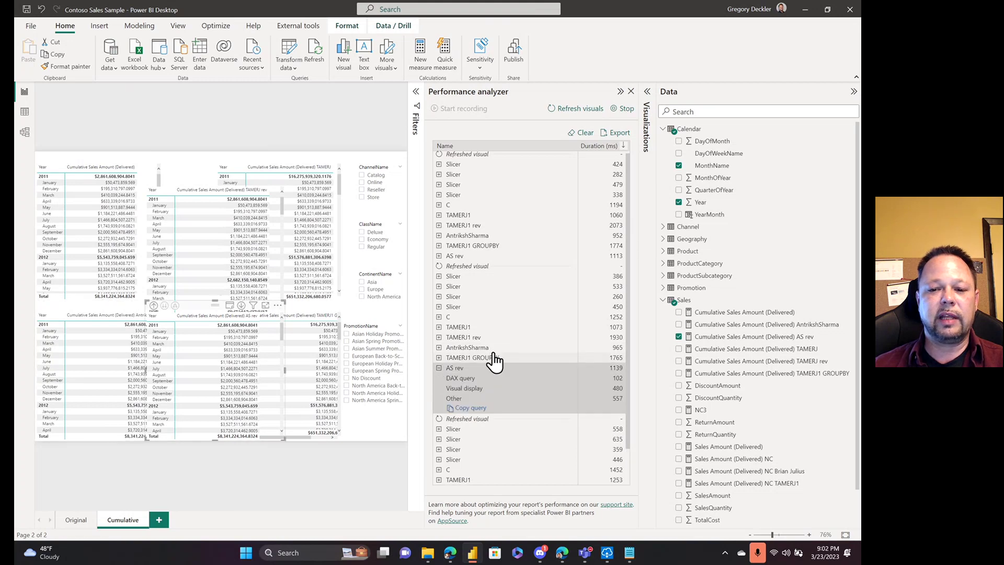
# - Expand third-run breakdowns: C 260 ms, AntrikshSharma 70 ms, AS rev 91 ms DAX query
pyautogui.scroll(-2, 521, 327)
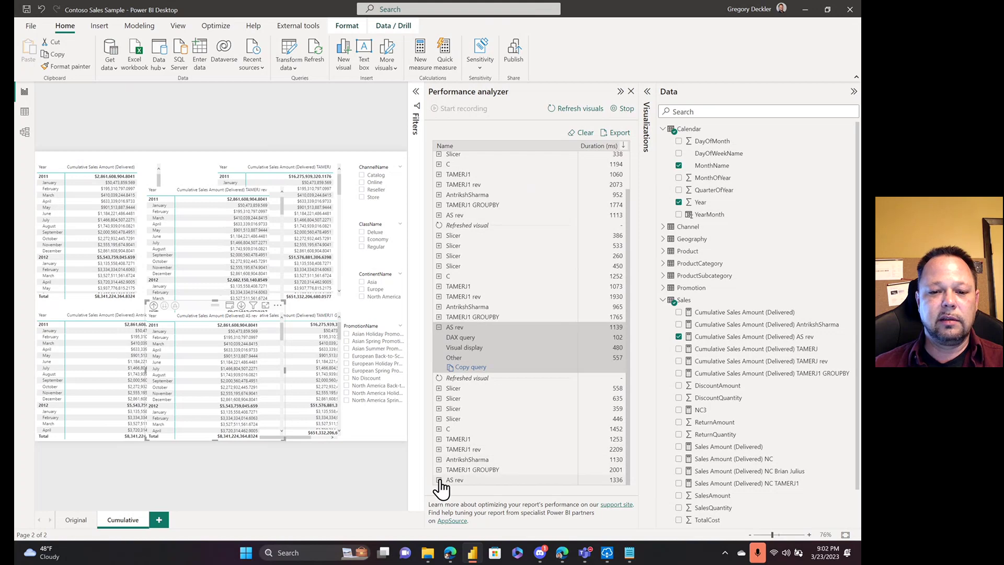
pyautogui.click(439, 428)
pyautogui.scroll(-2, 529, 382)
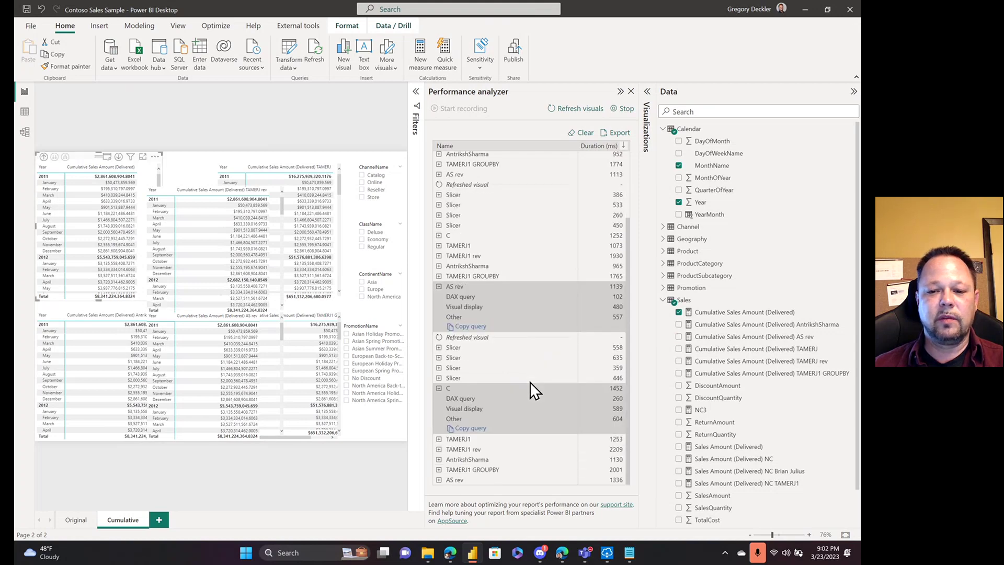
pyautogui.click(439, 461)
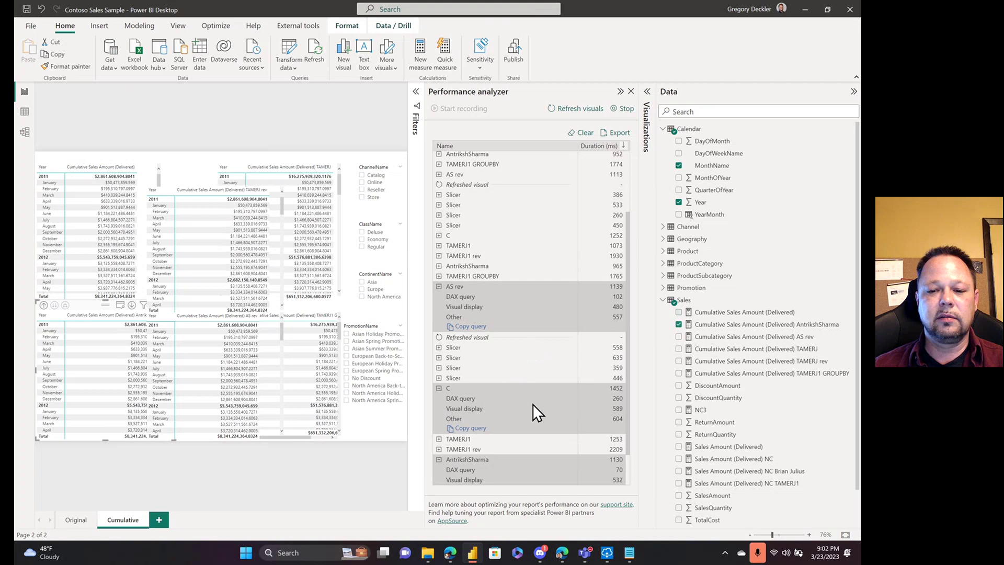
pyautogui.scroll(-2, 534, 403)
pyautogui.click(439, 479)
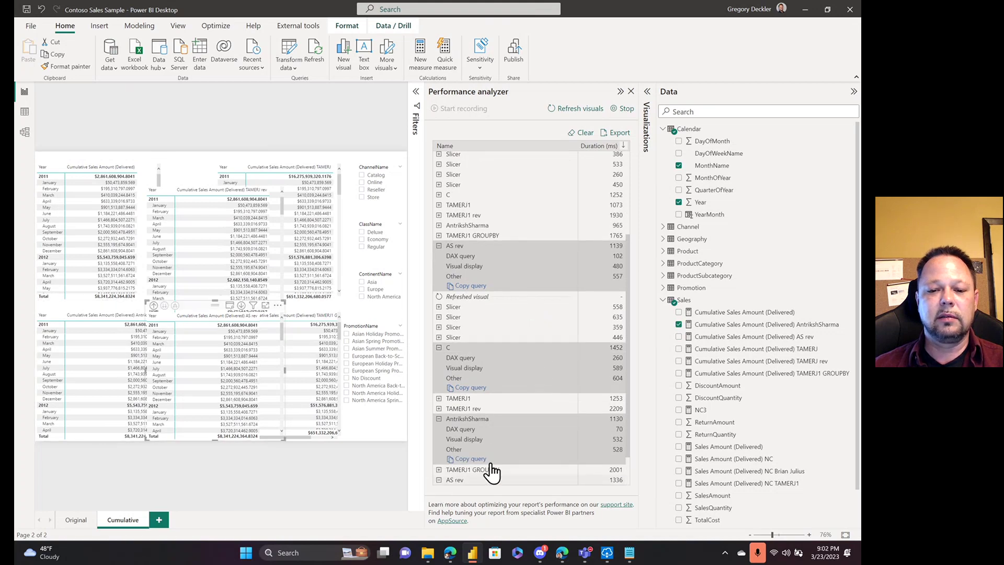
pyautogui.scroll(-2, 572, 367)
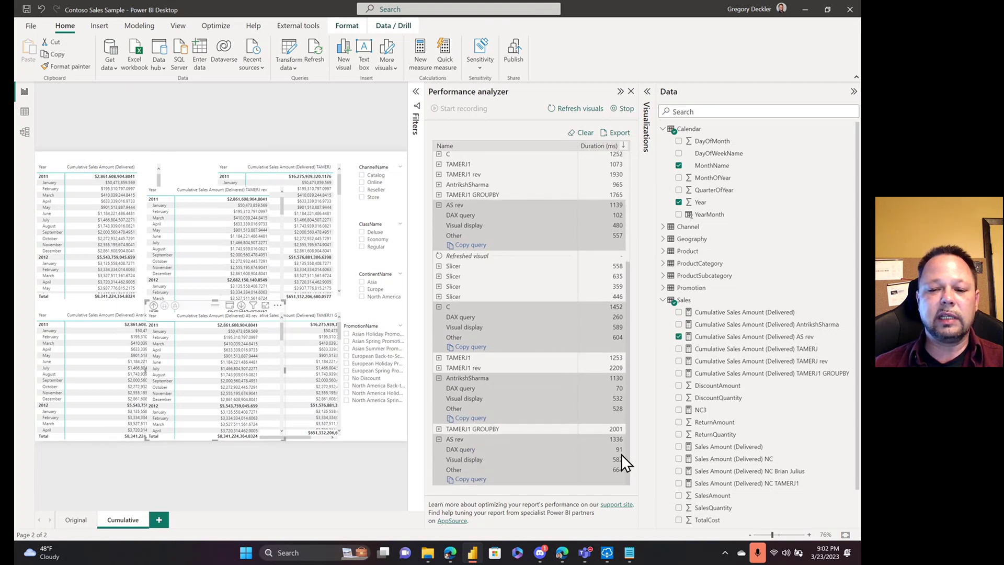